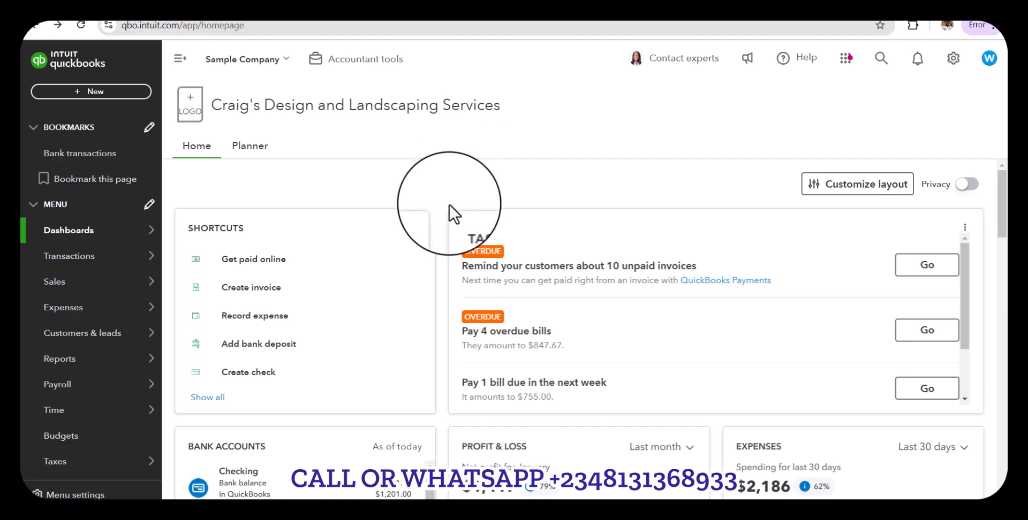
- Start a new bill and choose Bob's Burger Joint as the vendor
left_click(95, 92)
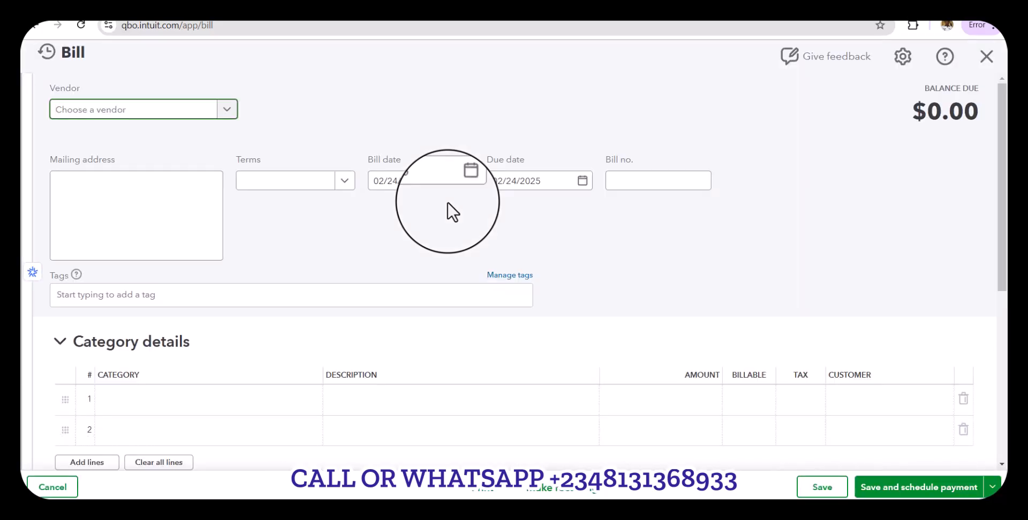
left_click(229, 110)
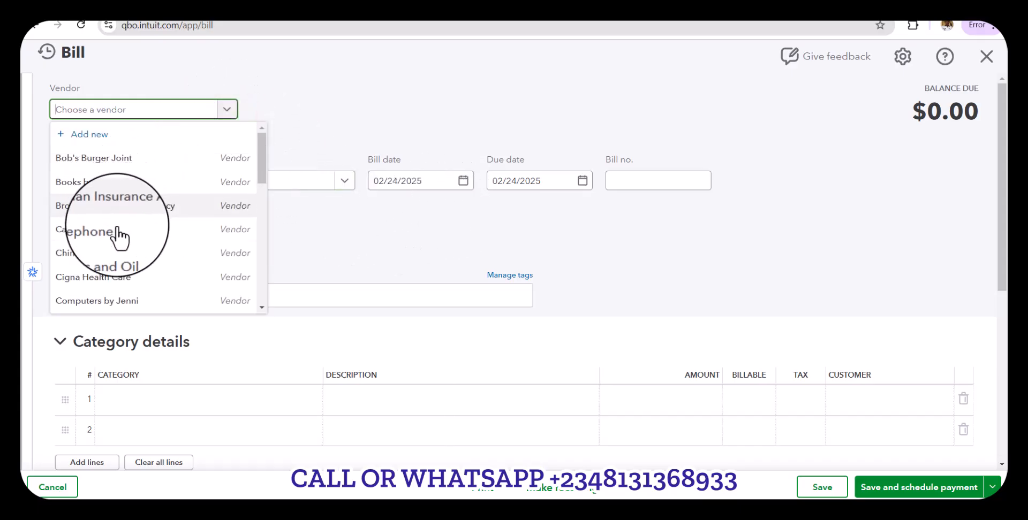
left_click(129, 160)
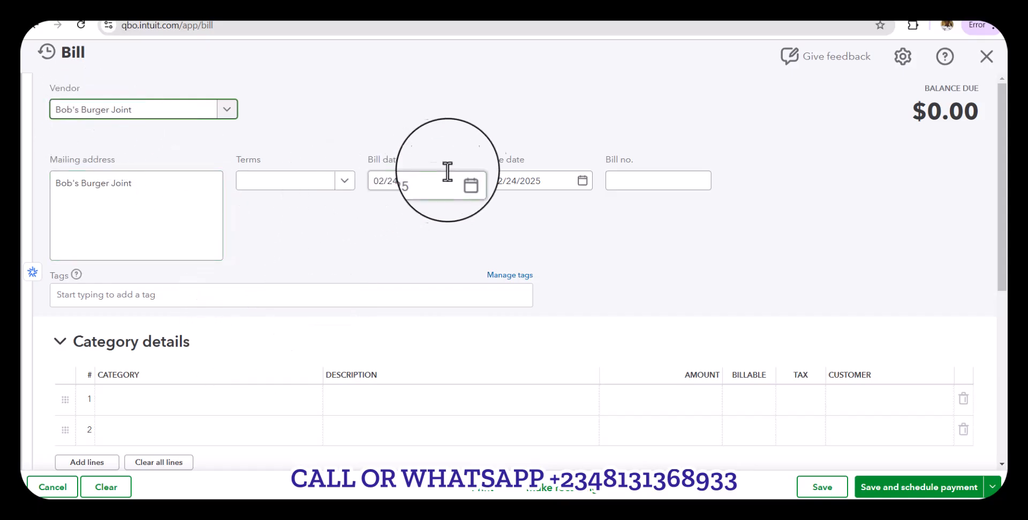
- Add the Pump product (P461-17) to the first line of the bill's item details
scroll(197, 388, "down", 3)
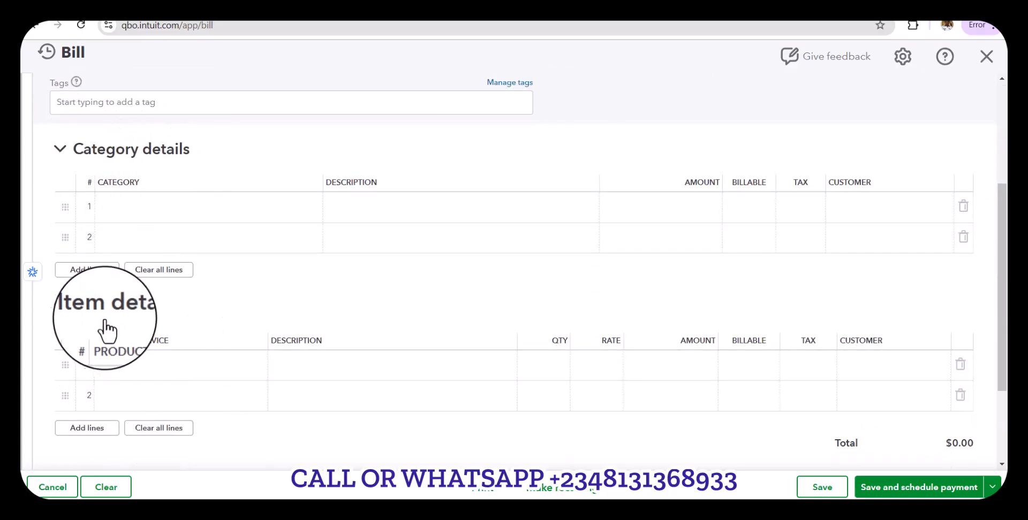
left_click(157, 371)
left_click(253, 367)
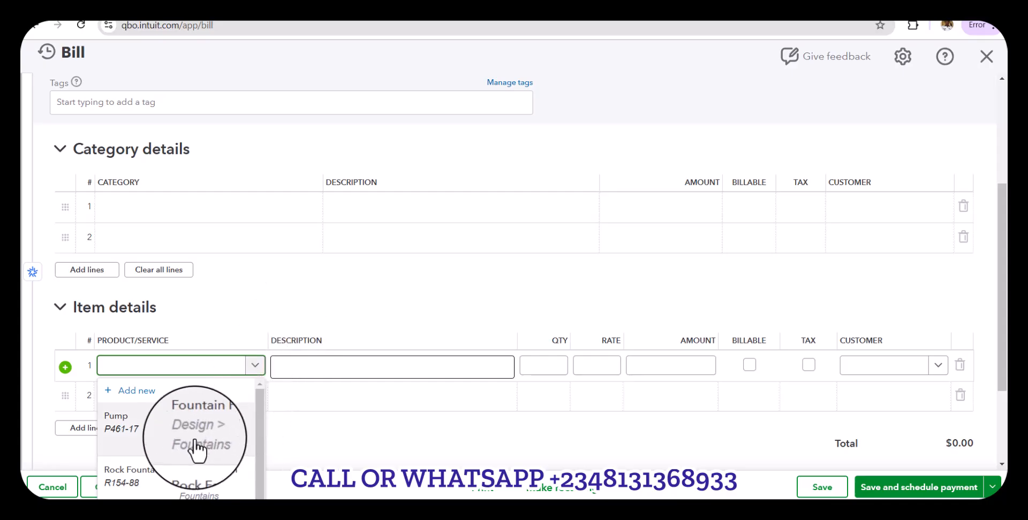
scroll(191, 449, "down", 3)
scroll(191, 449, "up", 4)
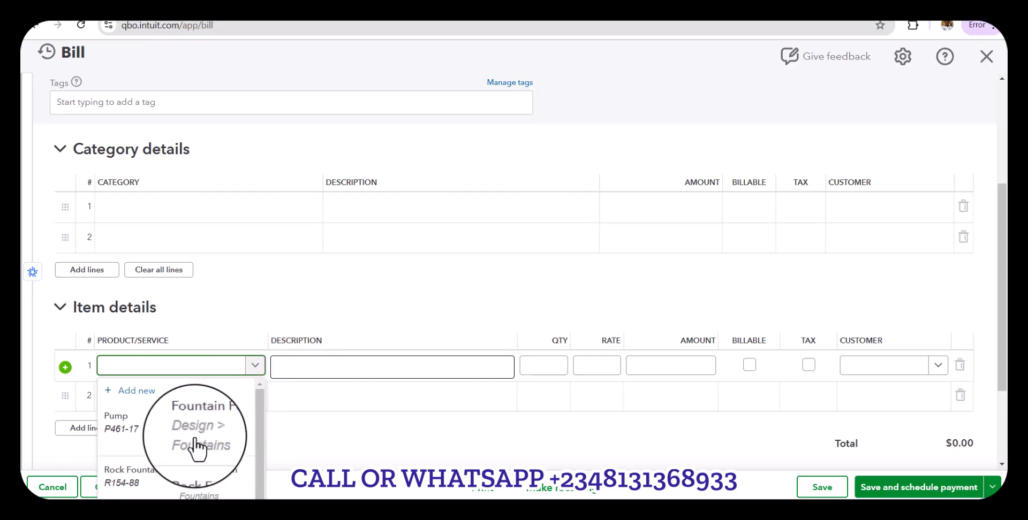
left_click(160, 434)
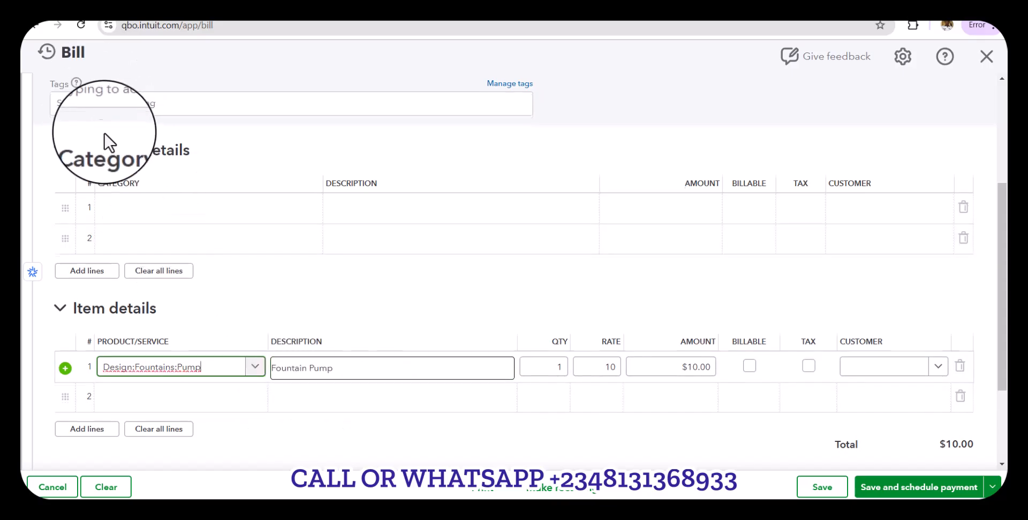
- Set the Fountain Pump line's quantity to 5 and its rate to 100
scroll(109, 145, "up", 3)
scroll(230, 280, "down", 5)
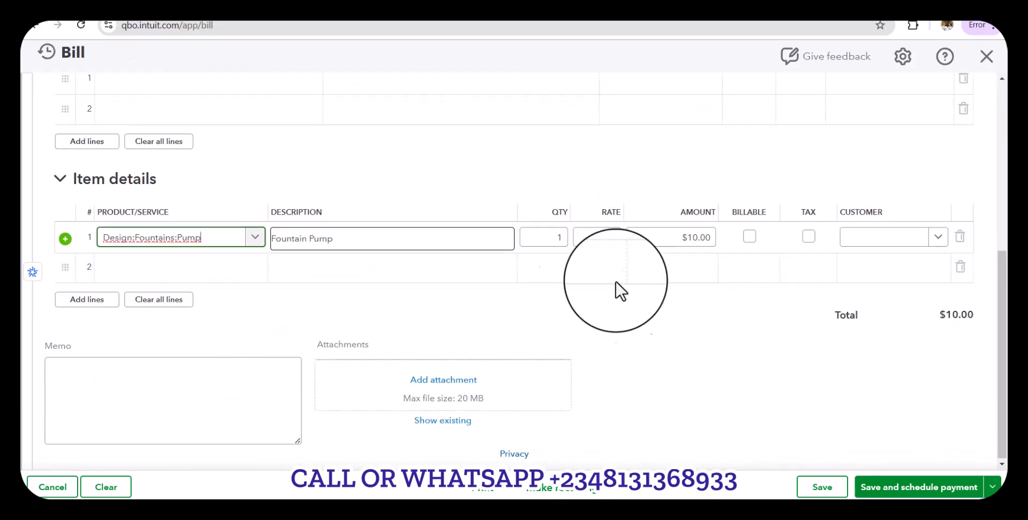
left_click(546, 239)
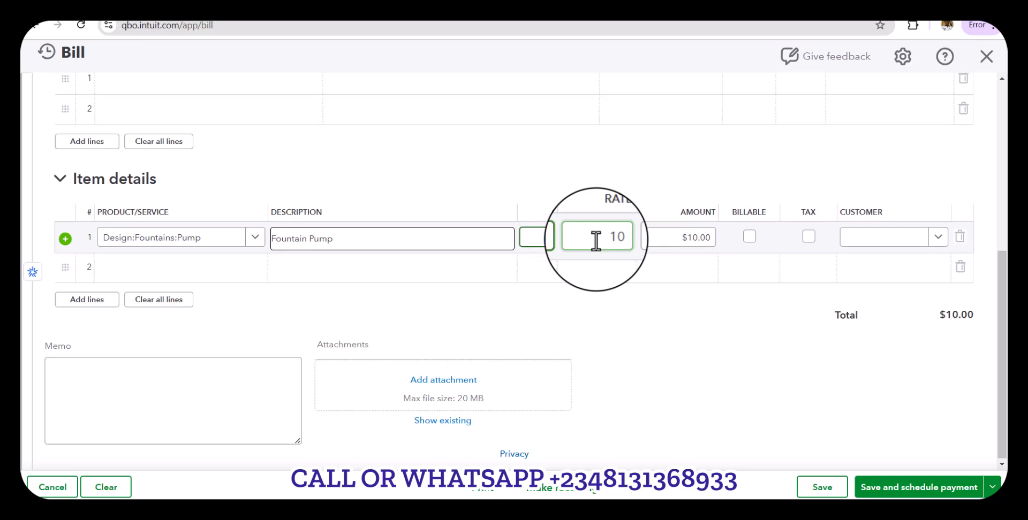
left_click(595, 239)
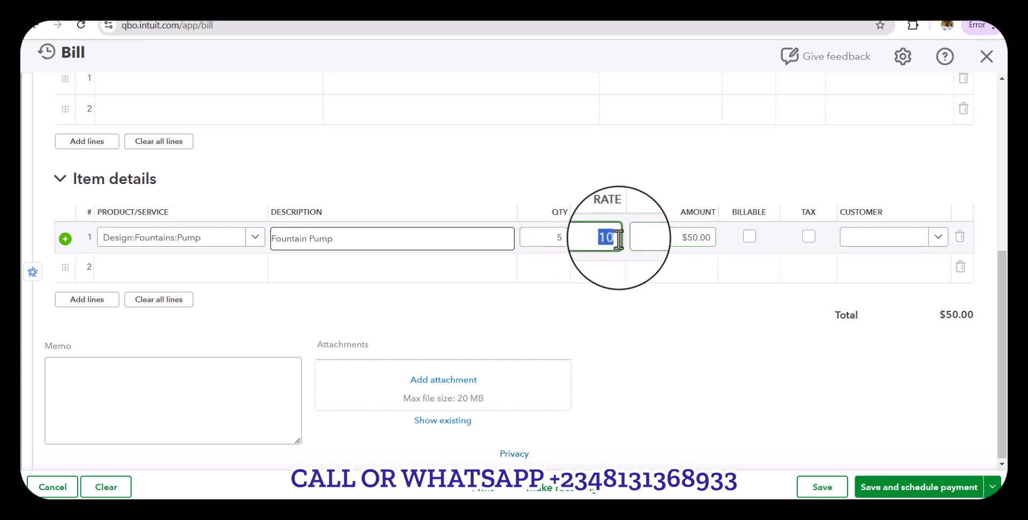
key("Tab")
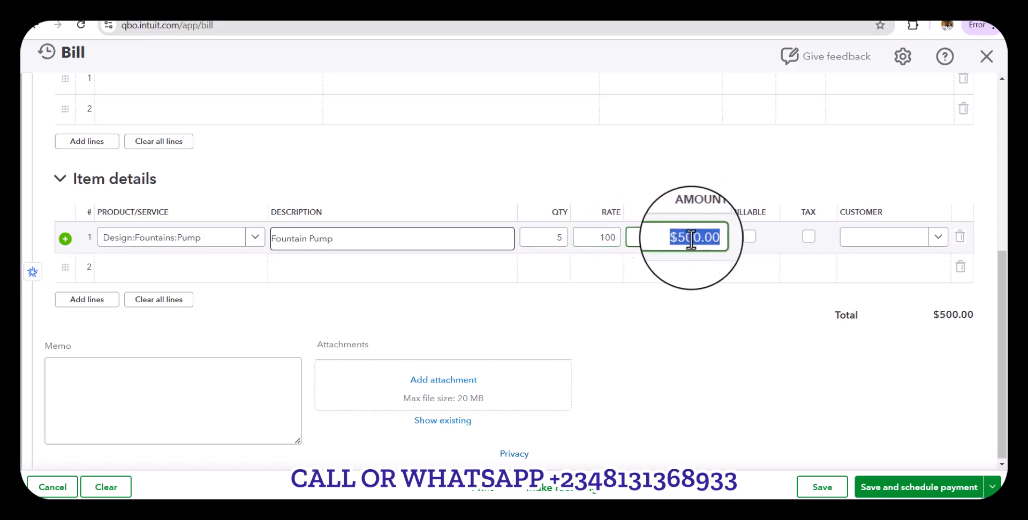
- Check the bill's dates and item line, then save and close the bill
scroll(685, 241, "up", 5)
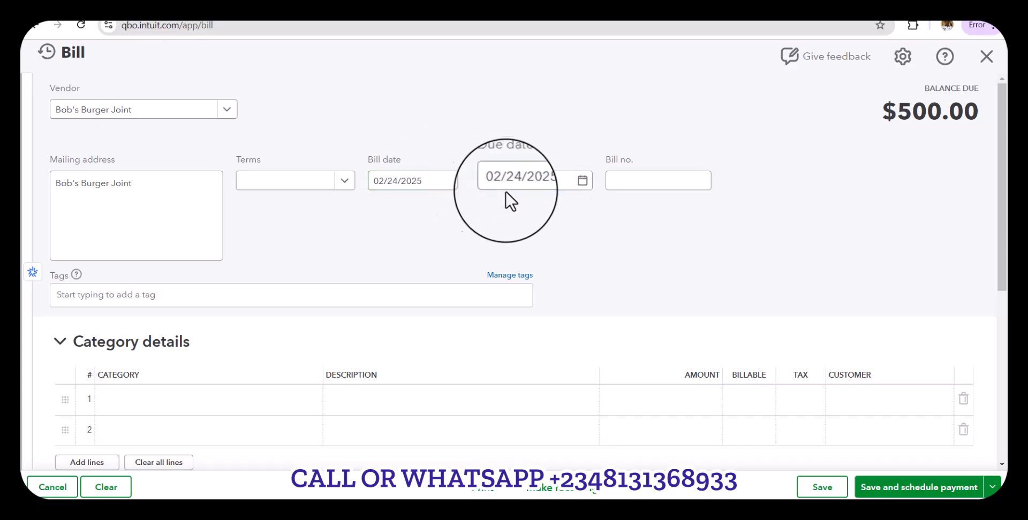
scroll(515, 263, "down", 6)
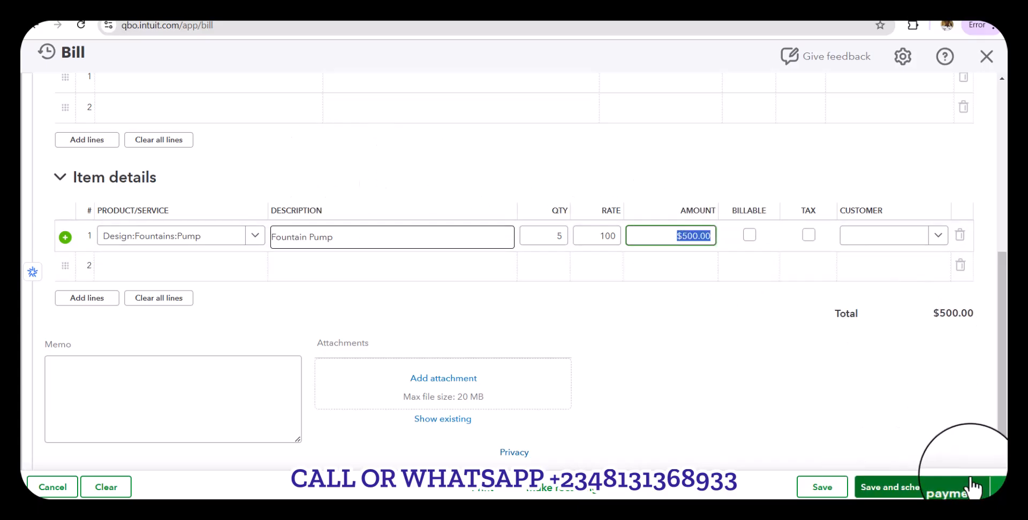
left_click(992, 487)
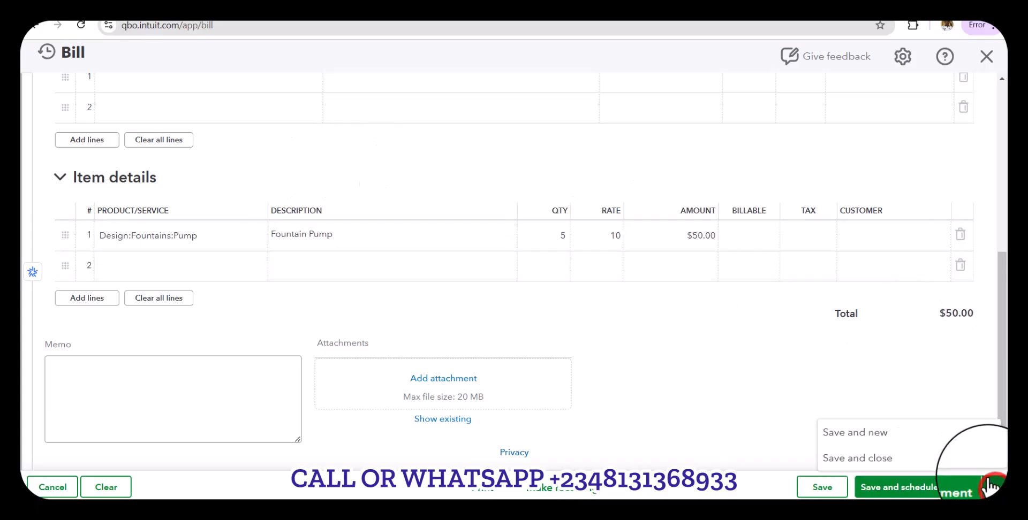
left_click(883, 459)
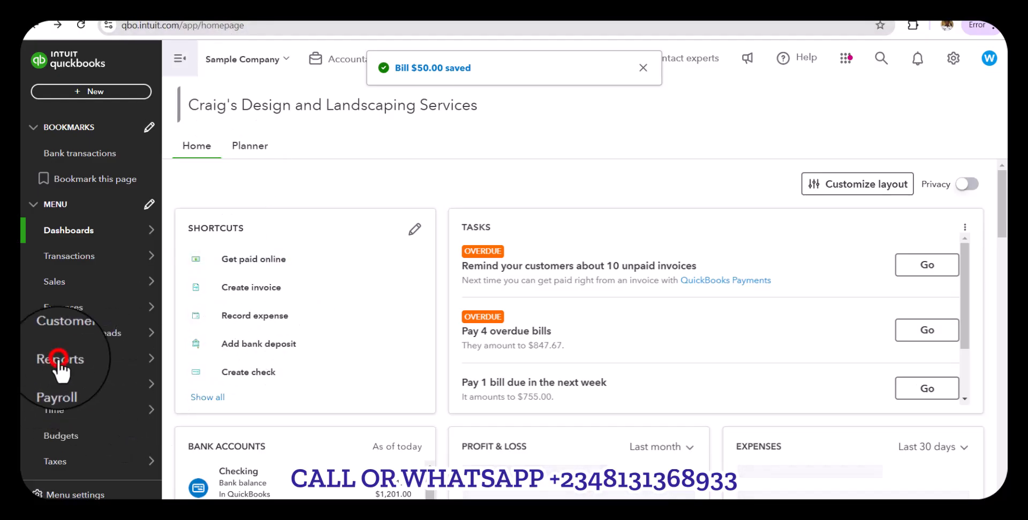
- Open the Balance Sheet report and run it with a start date of 02/24/2025
left_click(149, 360)
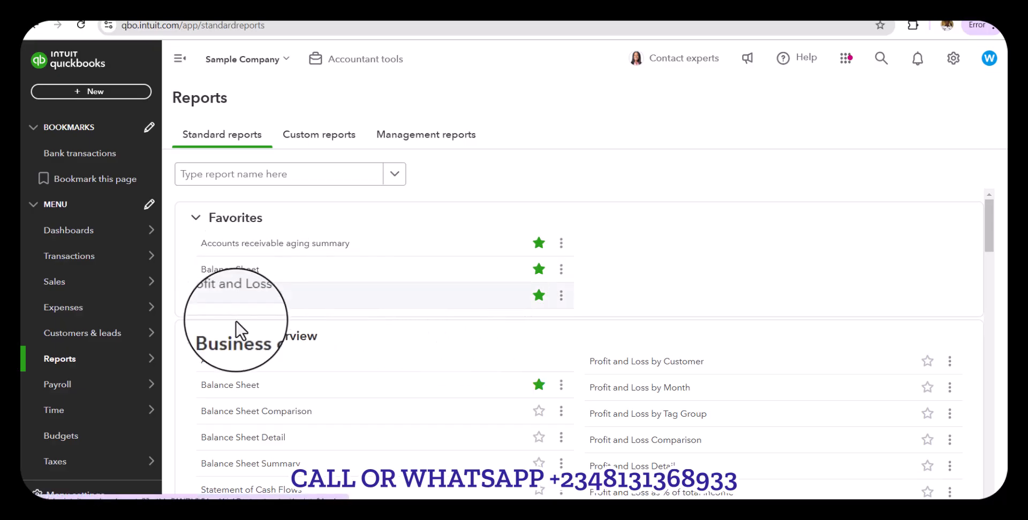
left_click(227, 269)
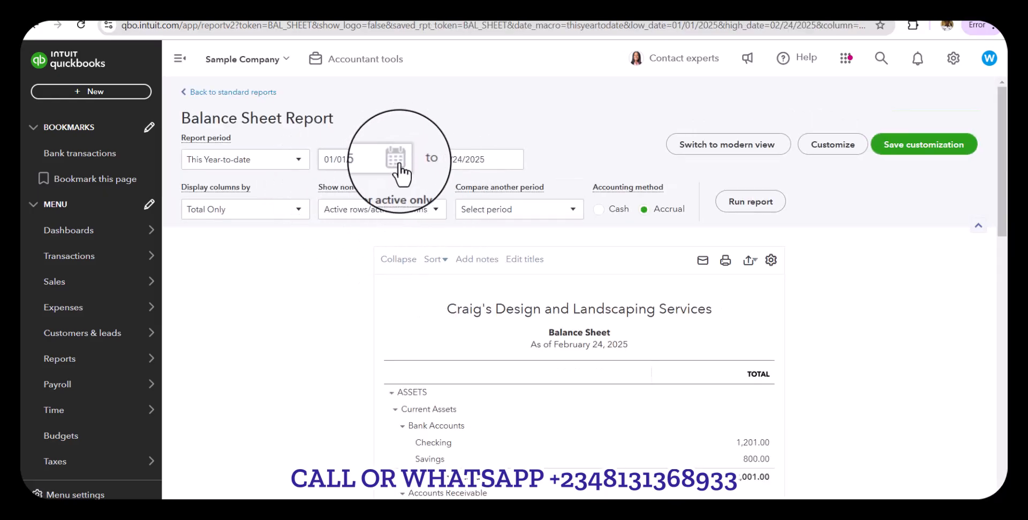
left_click(396, 160)
left_click(439, 192)
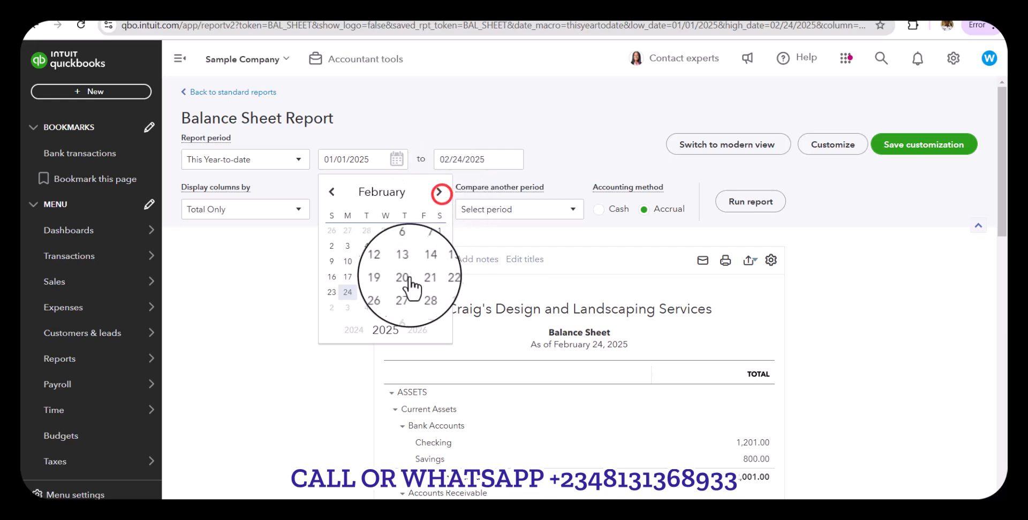
left_click(348, 291)
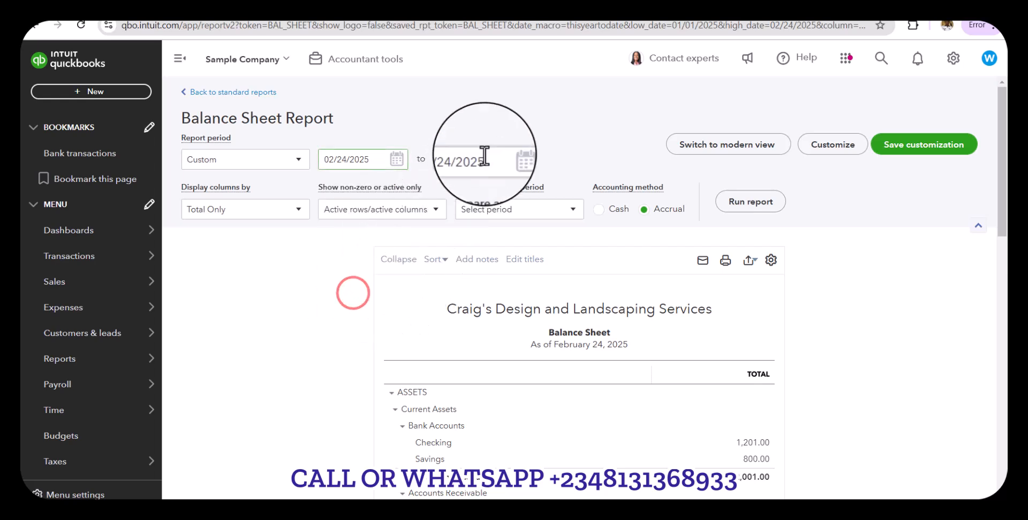
left_click(752, 203)
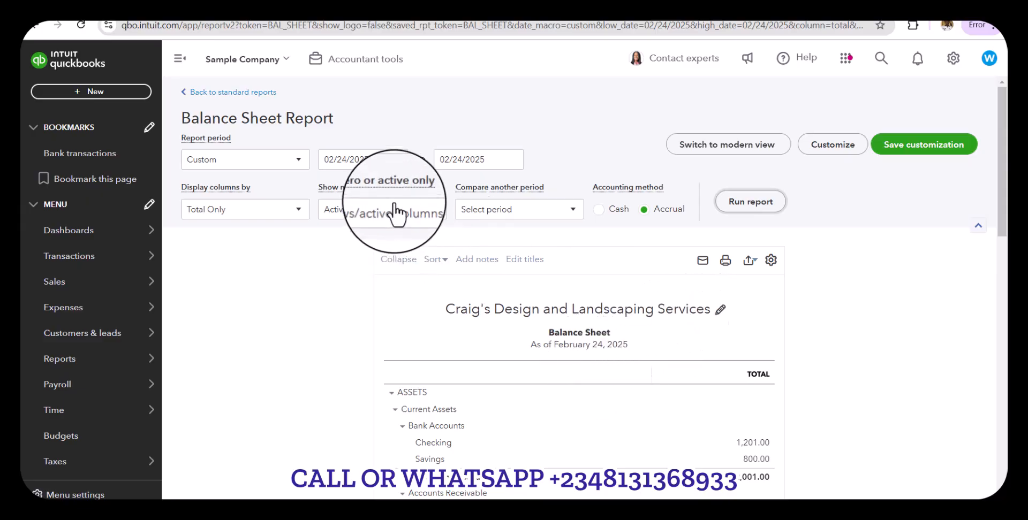
- Open the transactions behind Accounts Payable (A/P) in the balance sheet and review their amounts and balances
scroll(760, 337, "down", 4)
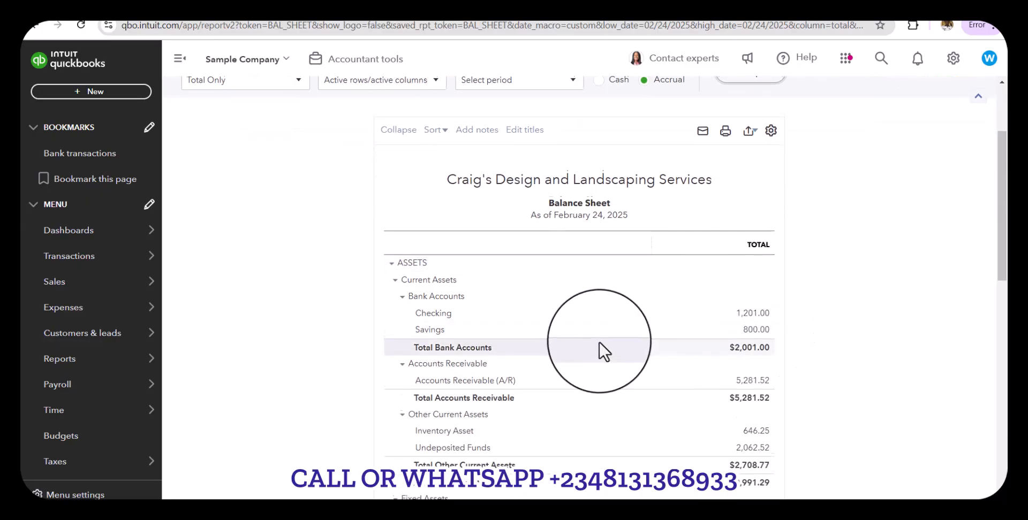
scroll(519, 293, "down", 1)
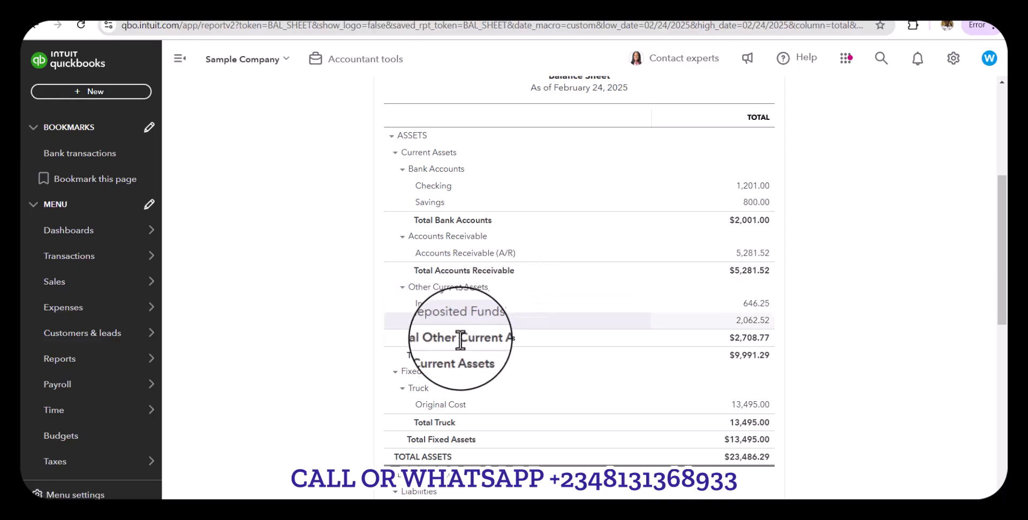
scroll(451, 396, "down", 4)
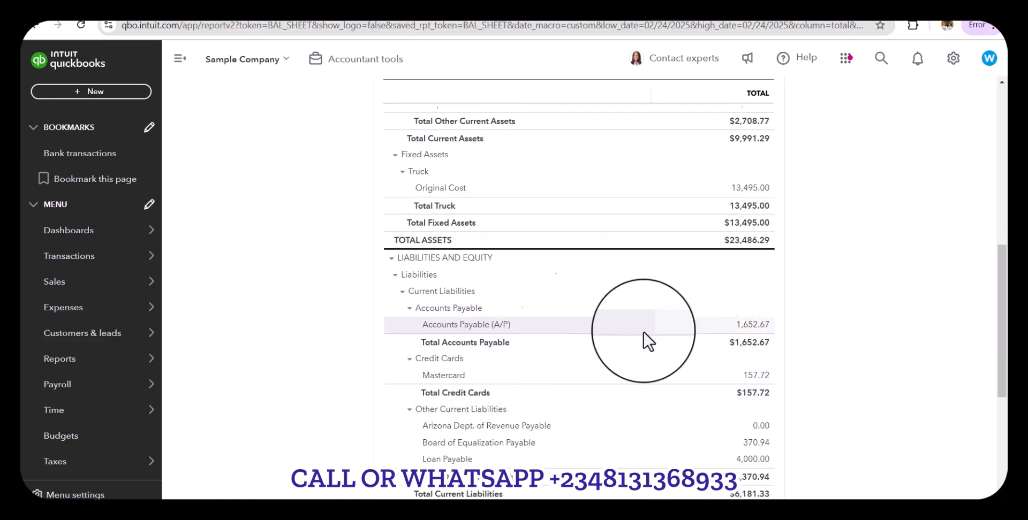
left_click(757, 325)
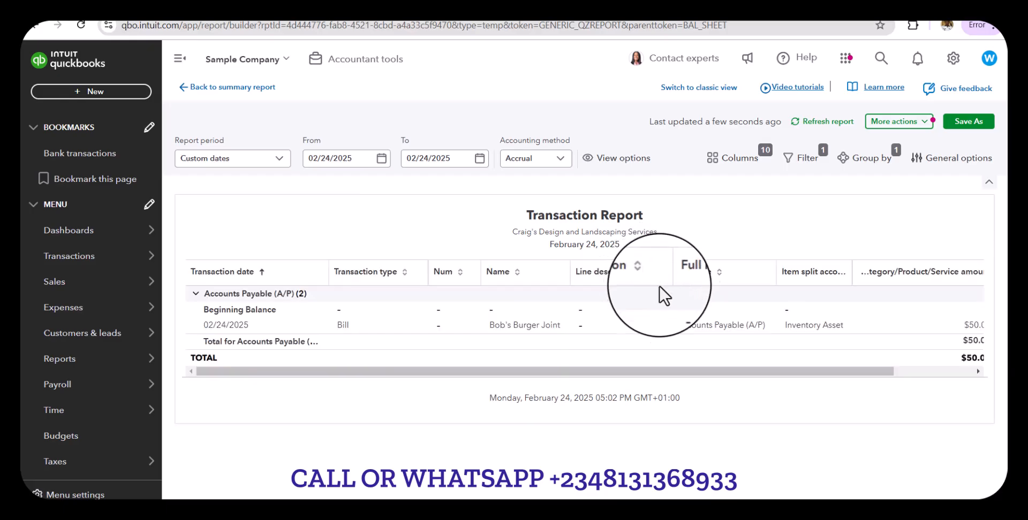
left_click_drag(878, 371, 767, 385)
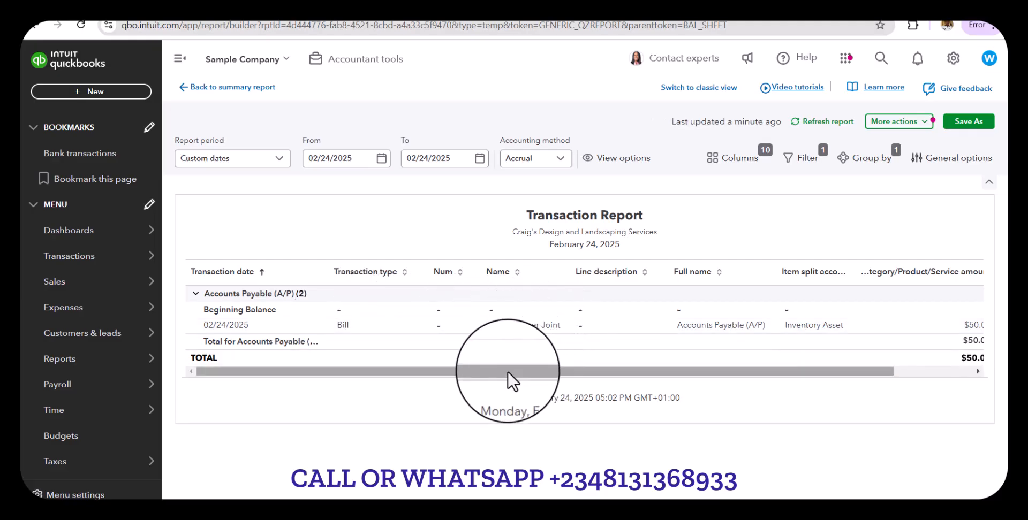
left_click_drag(507, 380, 620, 375)
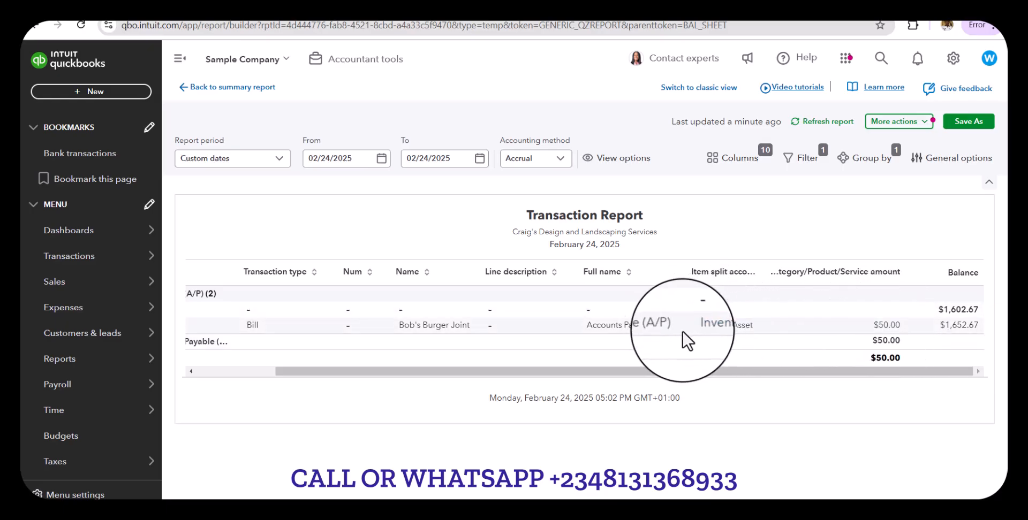
- Open the Bob's Burger Joint bill from the transaction report, change the Fountain Pump rate to 100, and save and close it
left_click(710, 328)
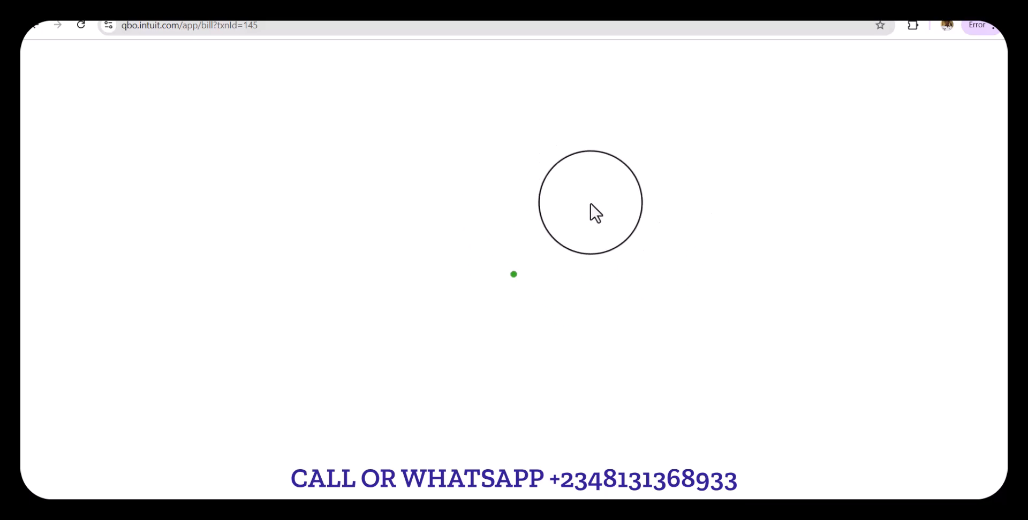
scroll(576, 268, "down", 3)
scroll(576, 260, "down", 3)
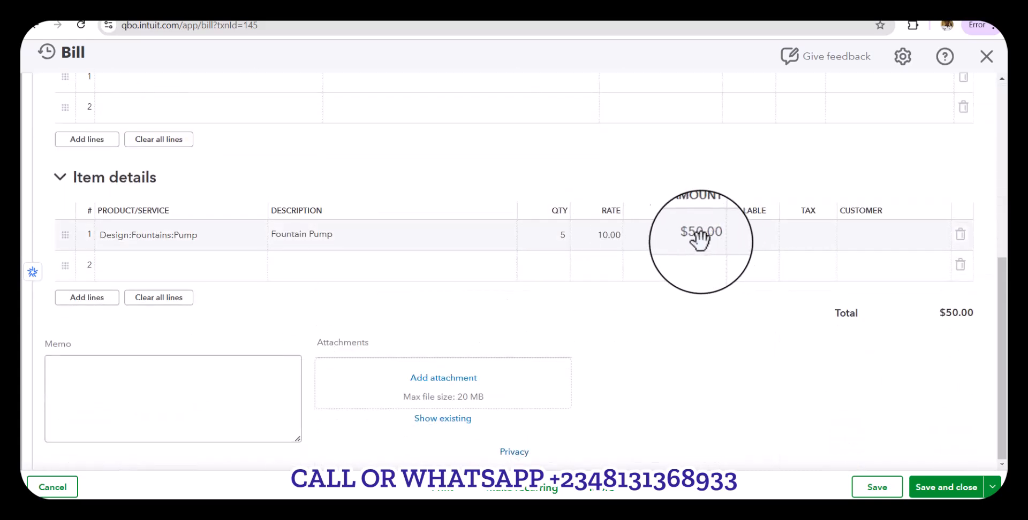
left_click(596, 234)
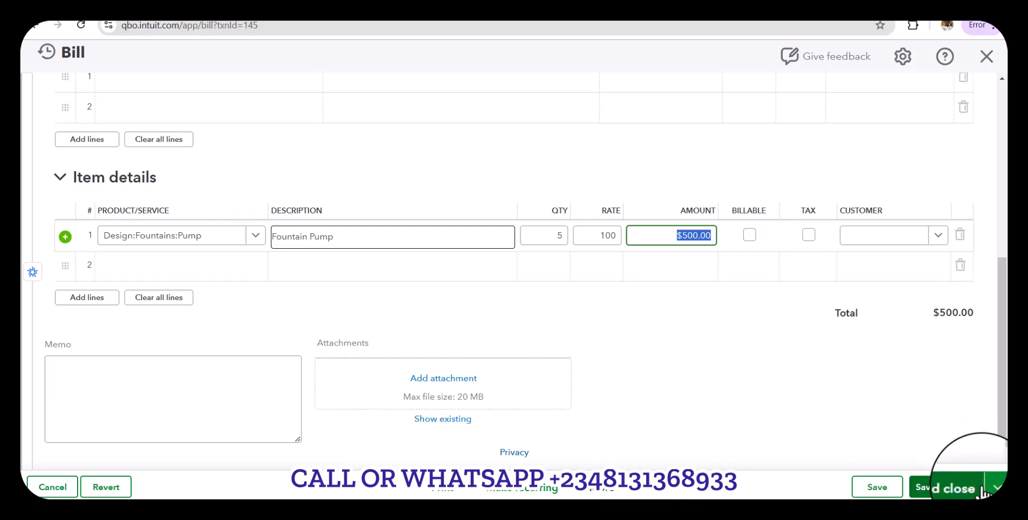
left_click(964, 488)
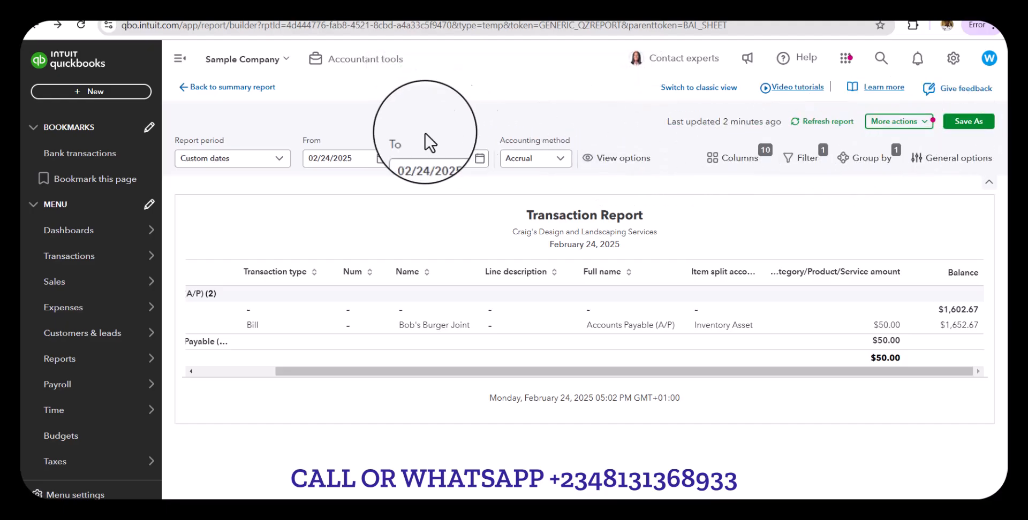
- Reload the transaction report and review the updated bill amount and Accounts Payable balance
left_click(81, 25)
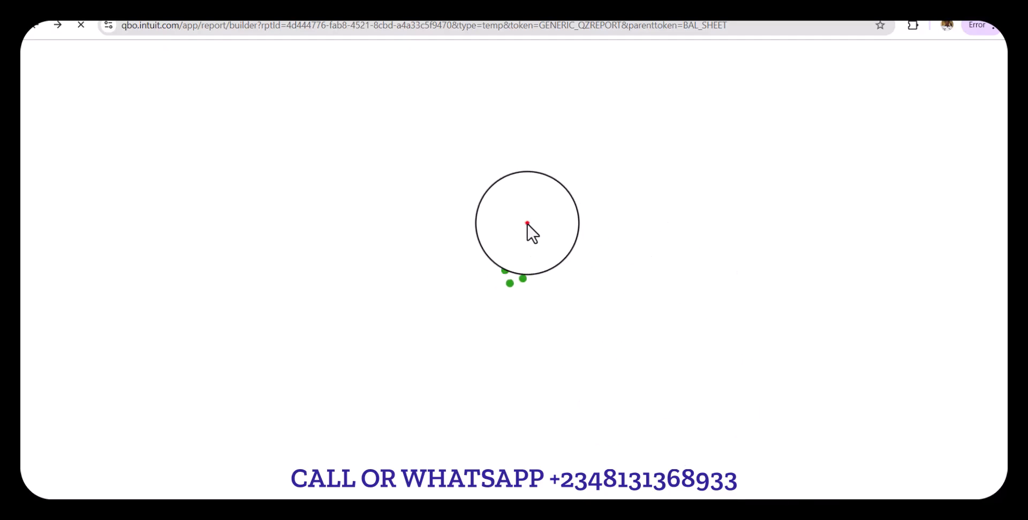
left_click_drag(763, 371, 853, 372)
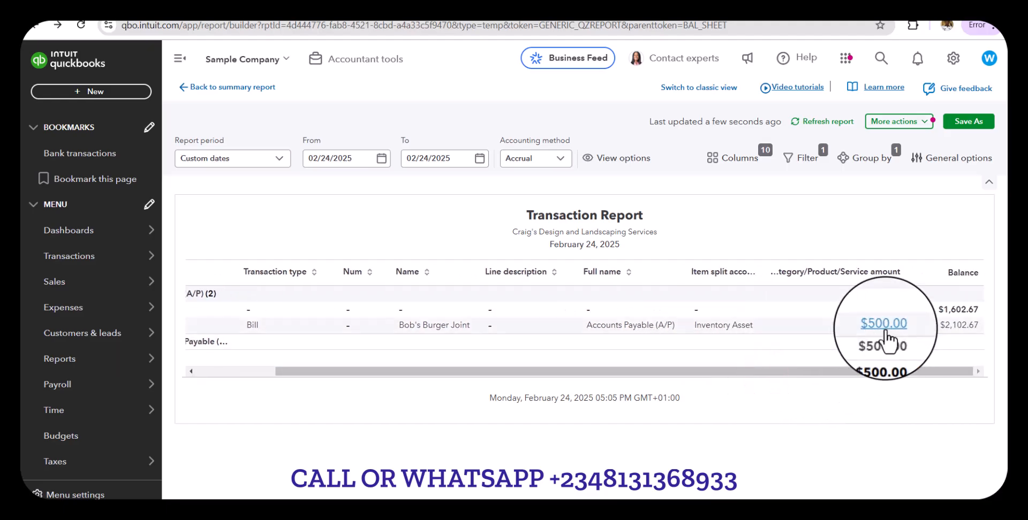
left_click_drag(660, 372, 562, 401)
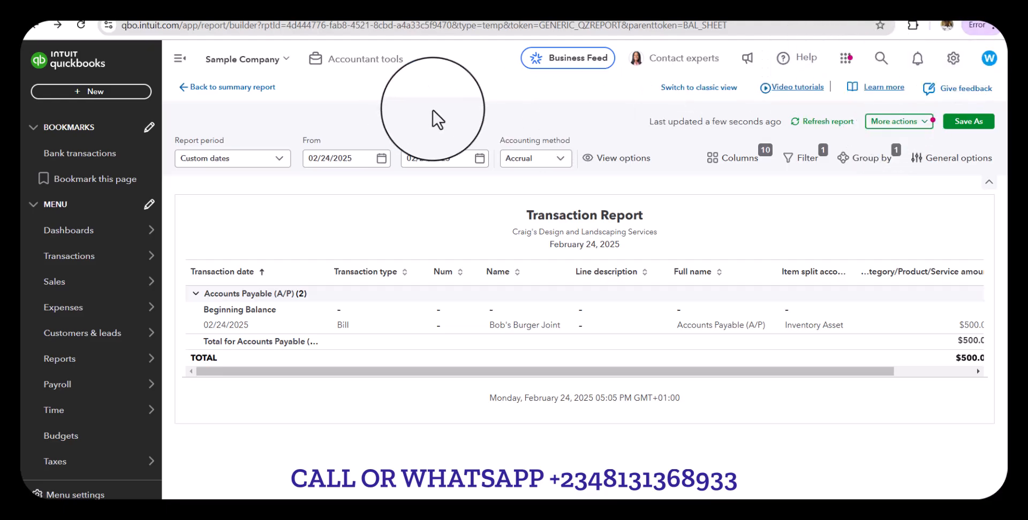
- Return to the standard reports, reopen the Balance Sheet, and review its Accounts Payable and current asset balances
left_click(182, 88)
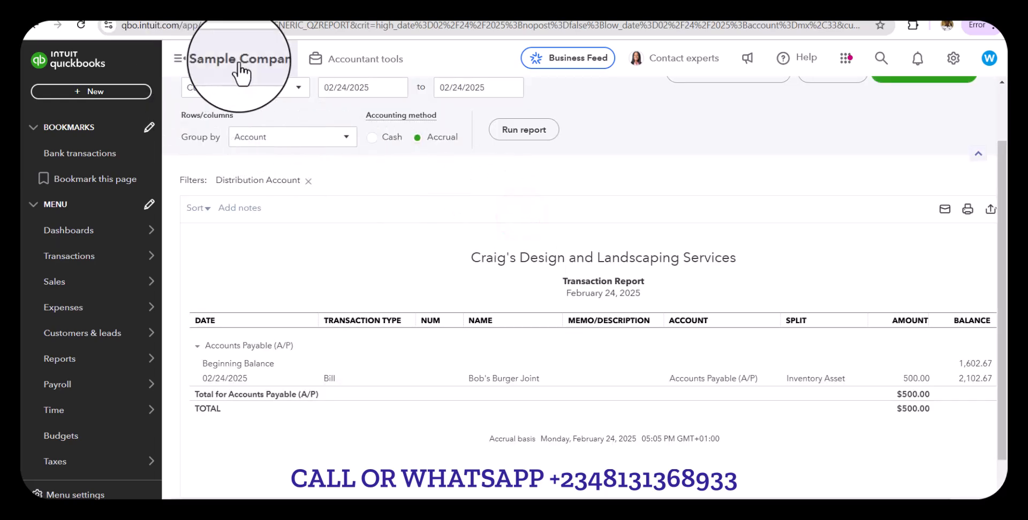
left_click(535, 218)
scroll(535, 217, "up", 2)
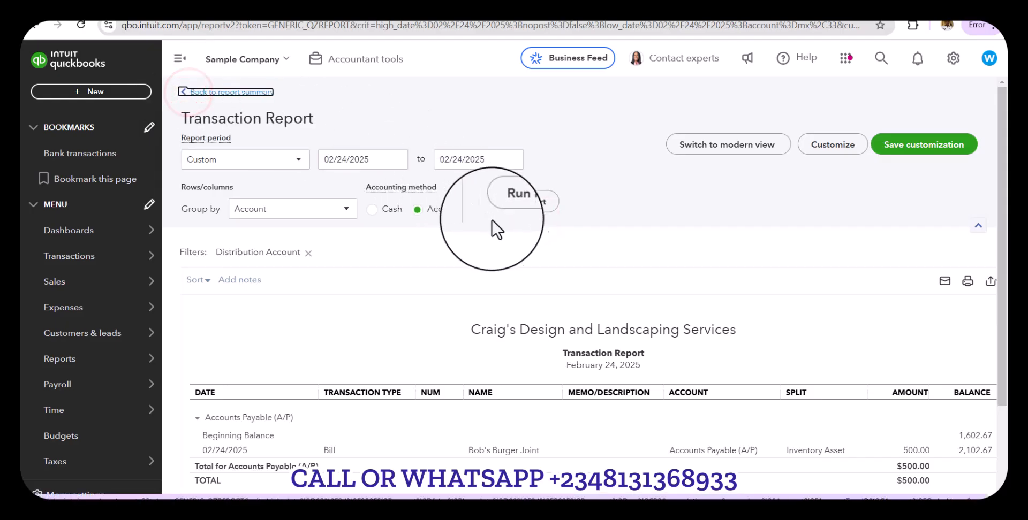
left_click(194, 92)
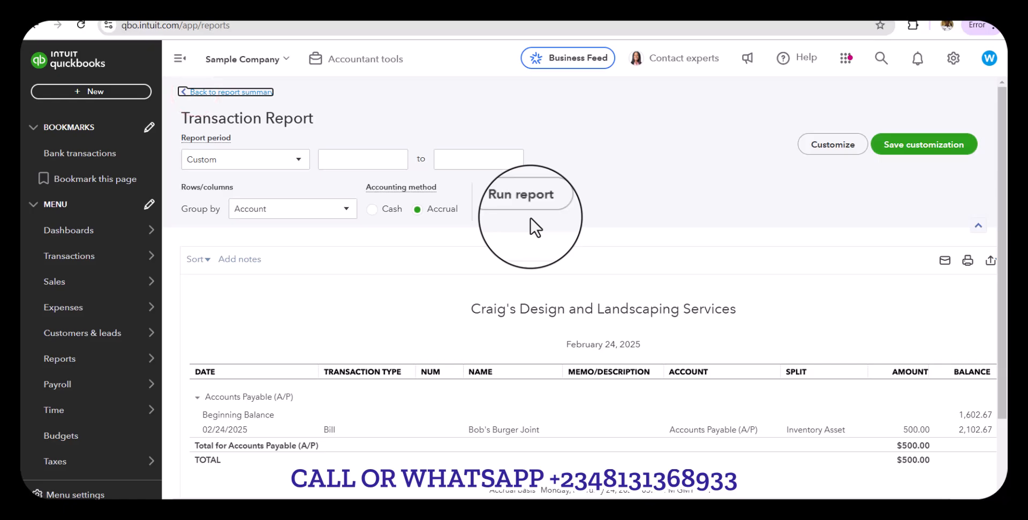
left_click(230, 269)
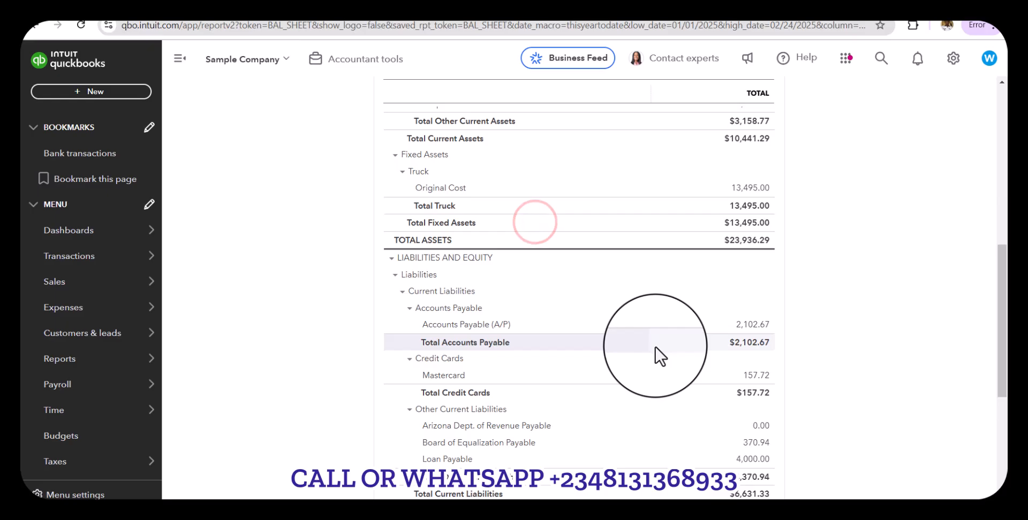
scroll(660, 356, "up", 10)
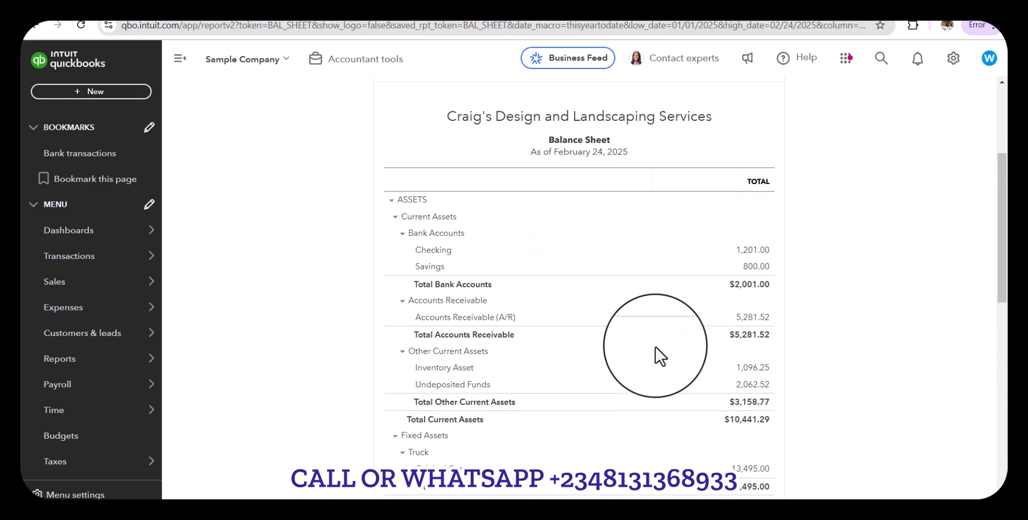
scroll(537, 396, "down", 5)
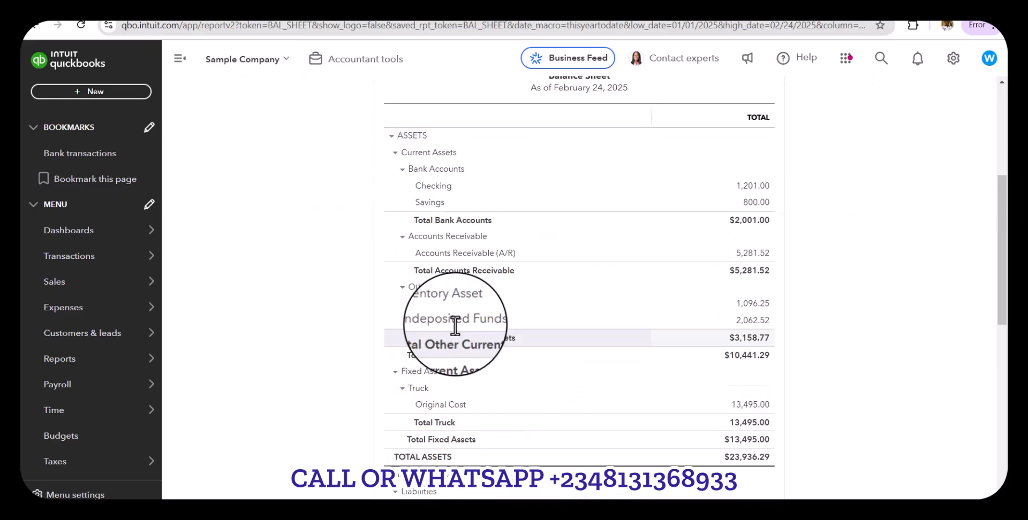
- Open the transactions behind Inventory Asset in the balance sheet and review the Bob's Burger Joint bill's amount and balance
left_click(749, 303)
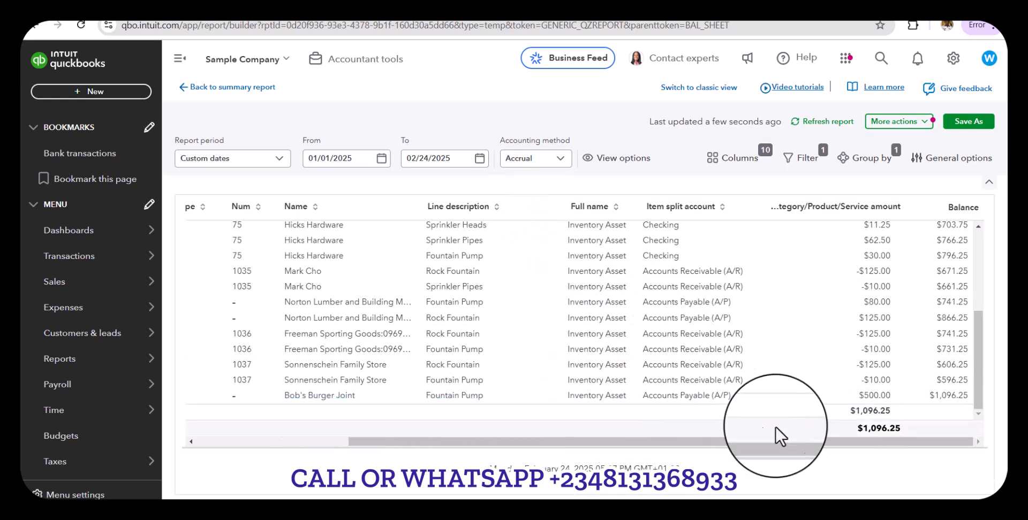
left_click_drag(729, 444, 481, 436)
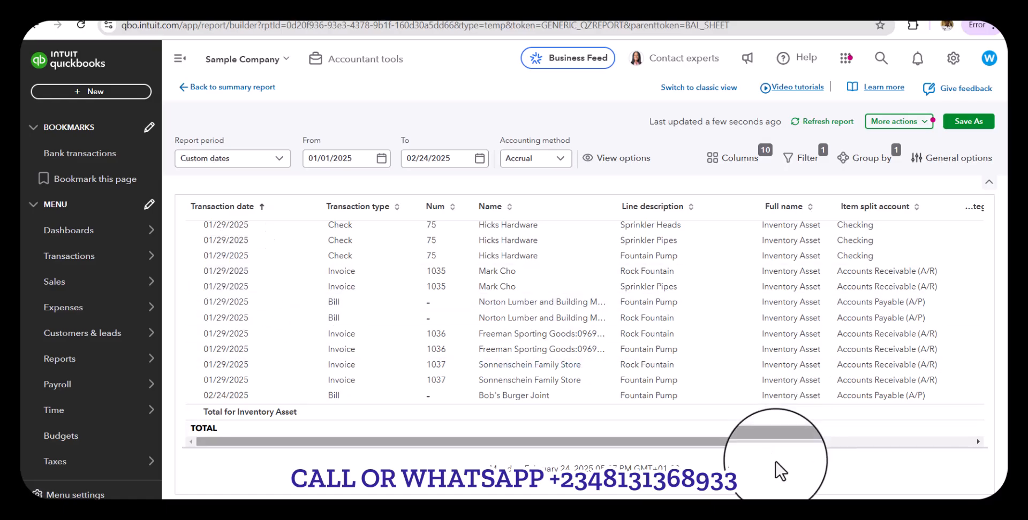
left_click_drag(744, 445, 990, 438)
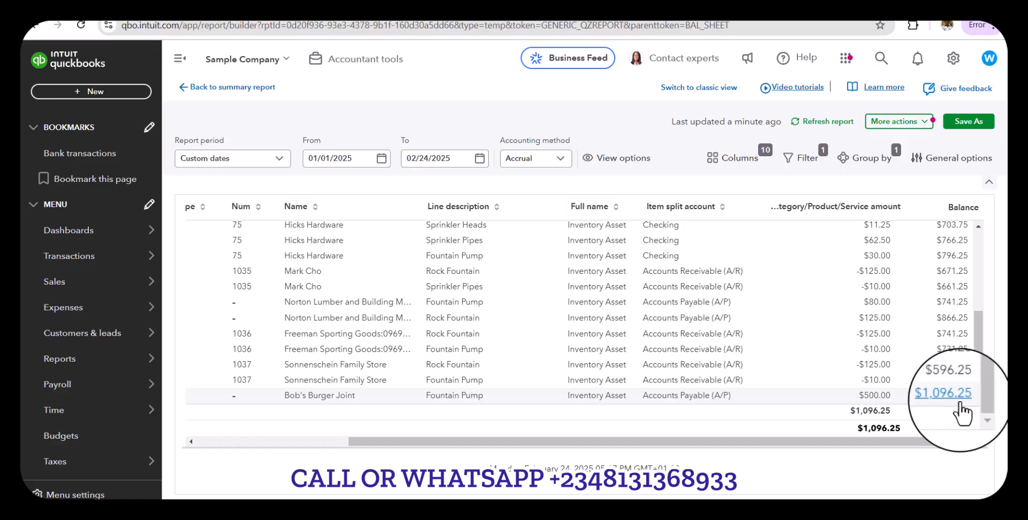
- Open the Product/Service List from the standard reports and return to the report list
left_click(531, 219)
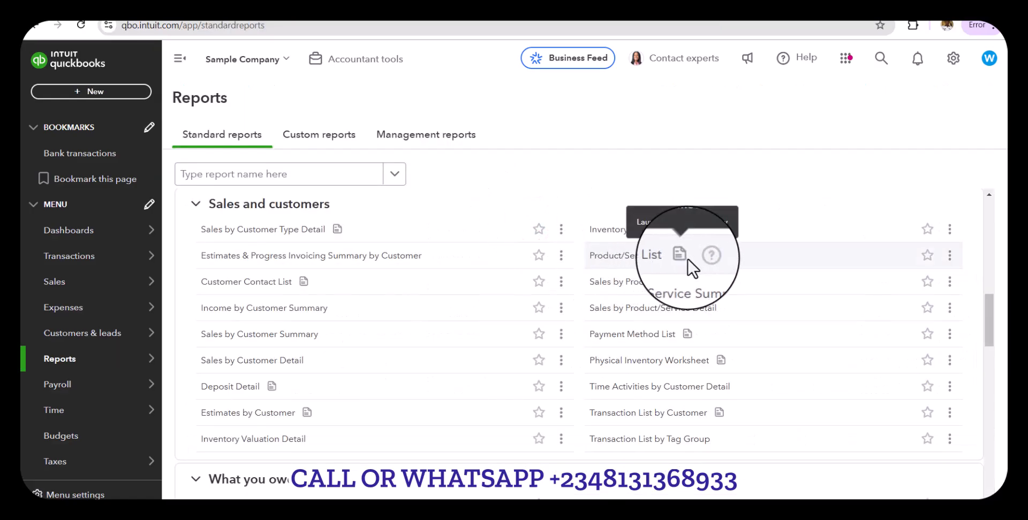
left_click(634, 258)
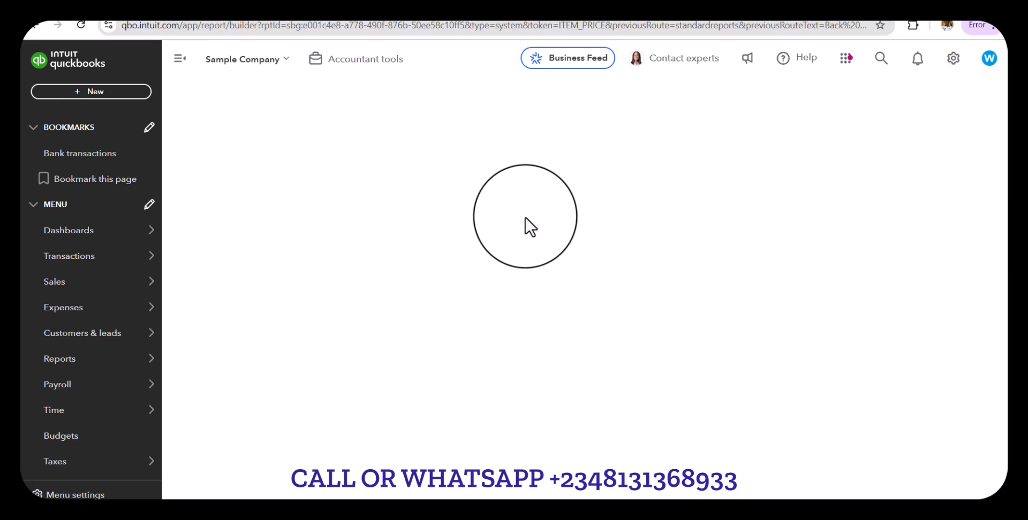
key("alt+Left")
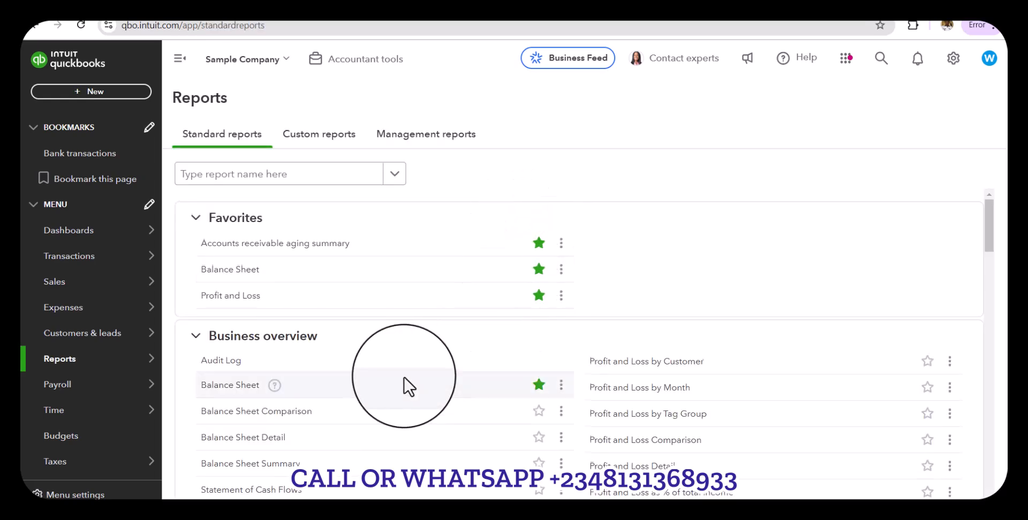
- Open the Inventory Valuation Detail report and review the Pump's quantity, rate, FIFO cost and asset value
scroll(404, 378, "down", 2)
scroll(407, 385, "down", 5)
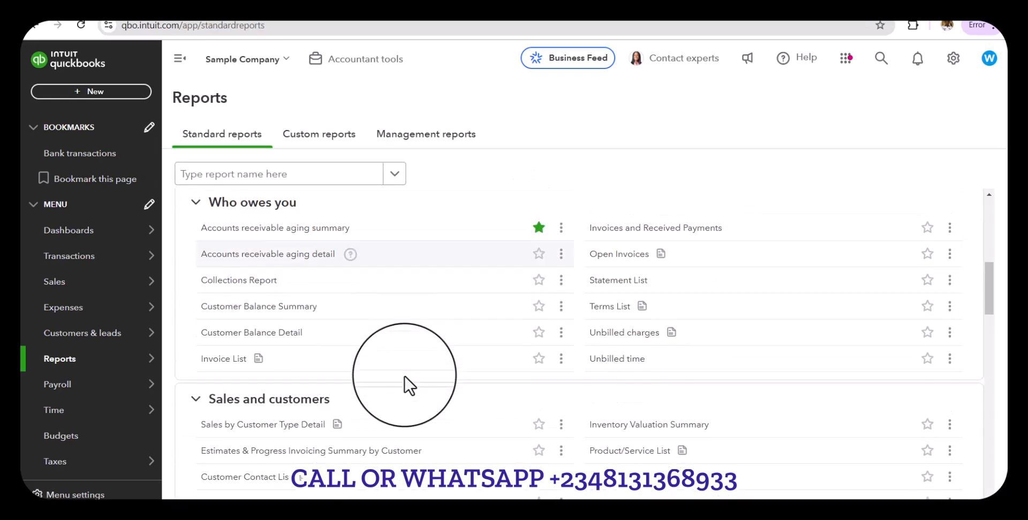
scroll(408, 384, "down", 4)
scroll(408, 385, "up", 4)
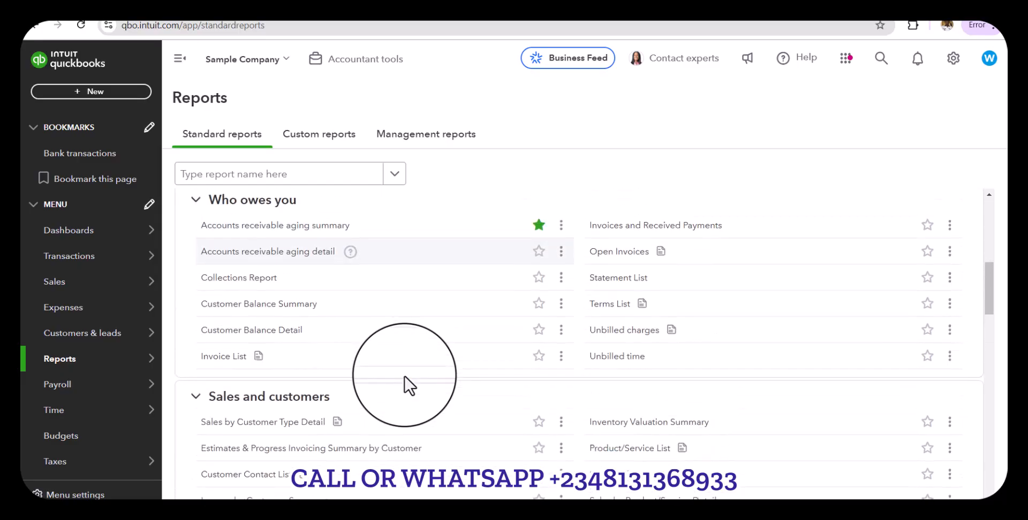
scroll(408, 384, "up", 1)
scroll(407, 384, "down", 6)
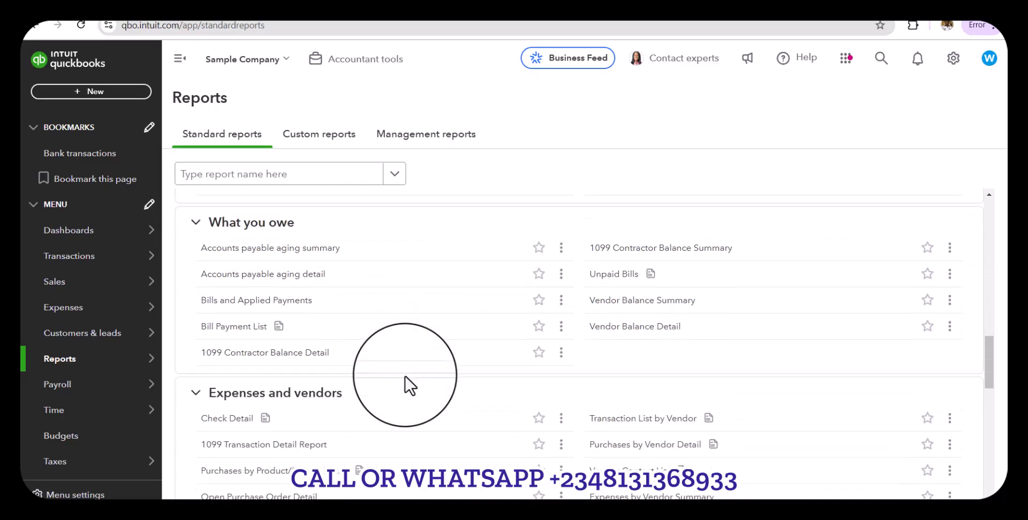
scroll(343, 375, "up", 2)
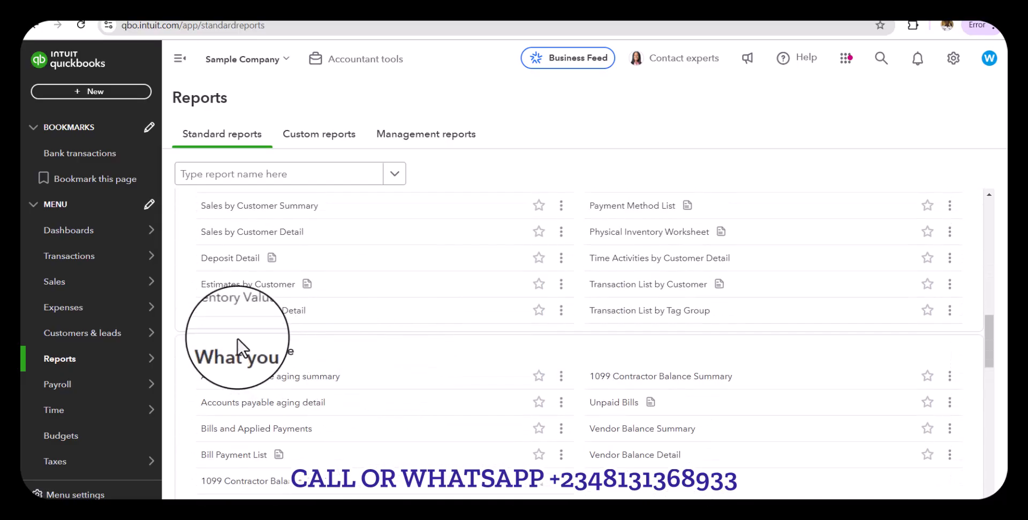
left_click(278, 317)
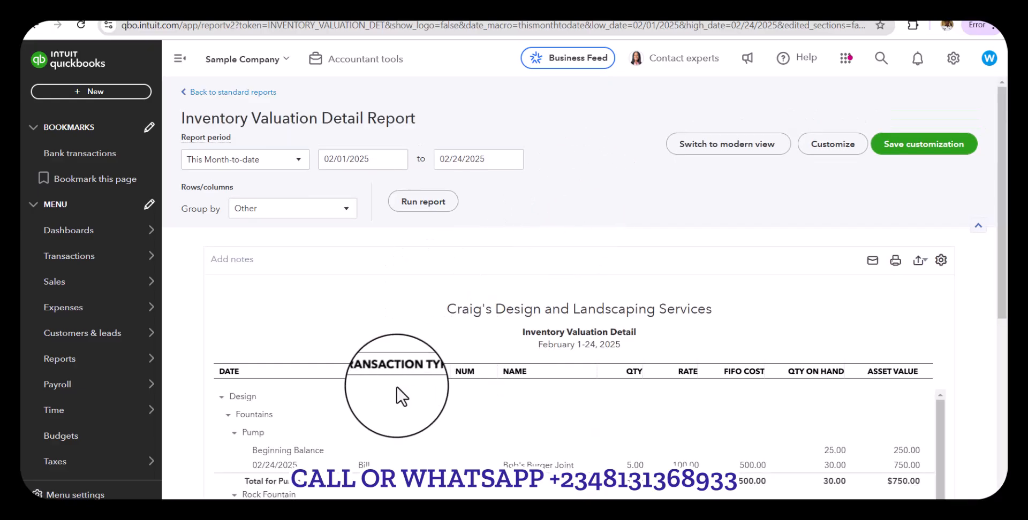
scroll(363, 409, "down", 1)
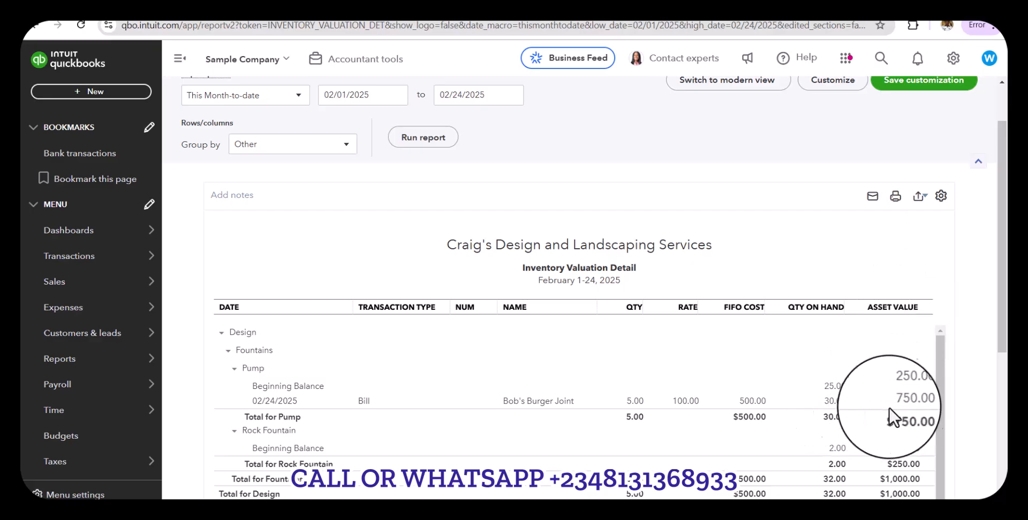
scroll(739, 381, "down", 1)
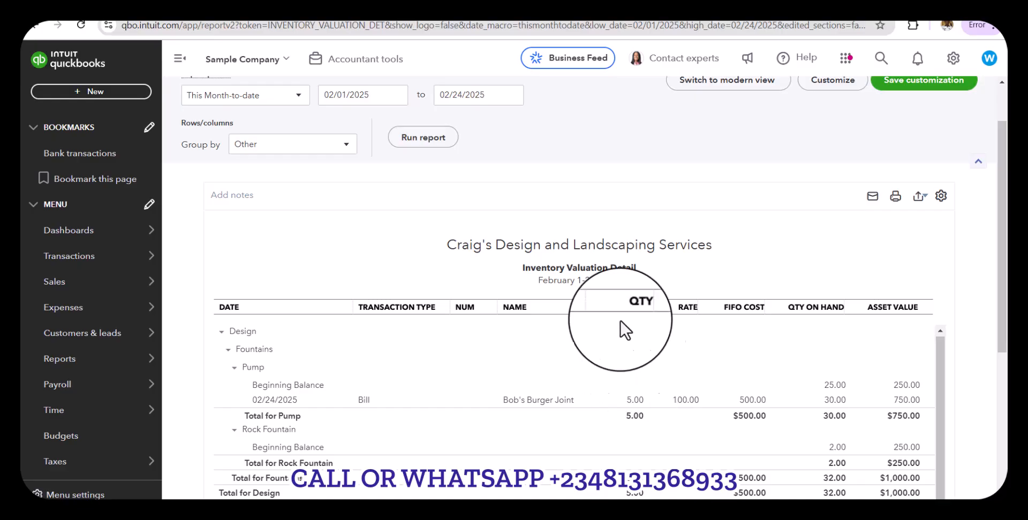
scroll(665, 356, "up", 1)
scroll(675, 370, "down", 1)
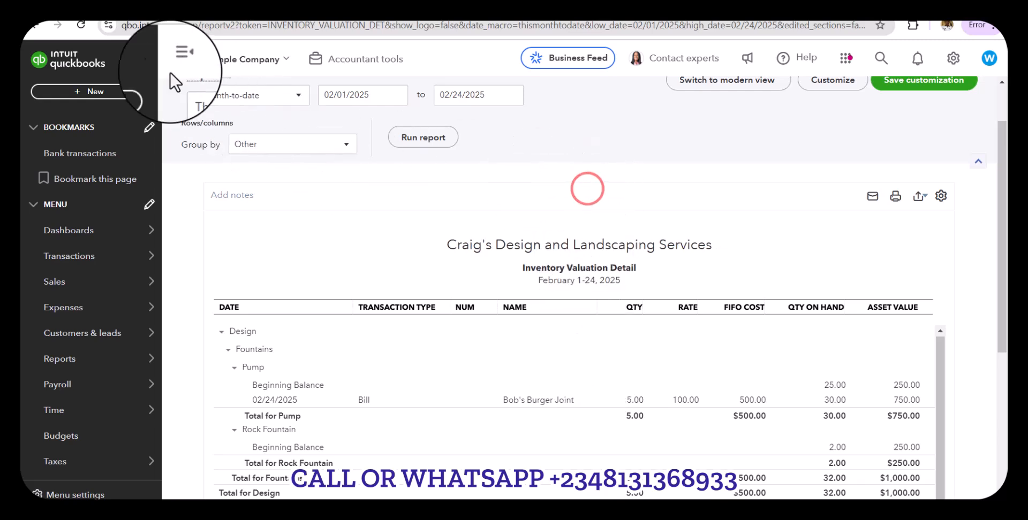
- Start a new bill and choose Books by Bessie as the vendor
left_click(84, 91)
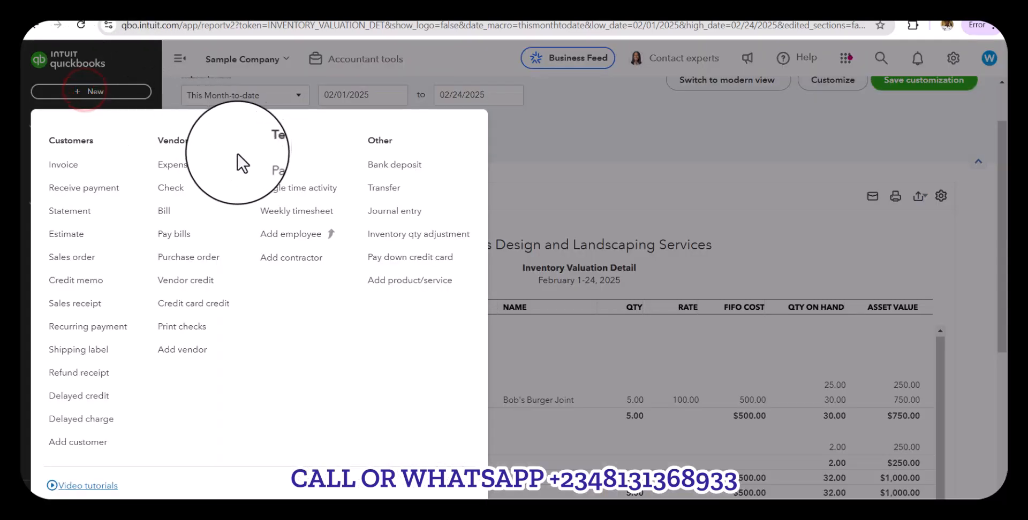
left_click(163, 210)
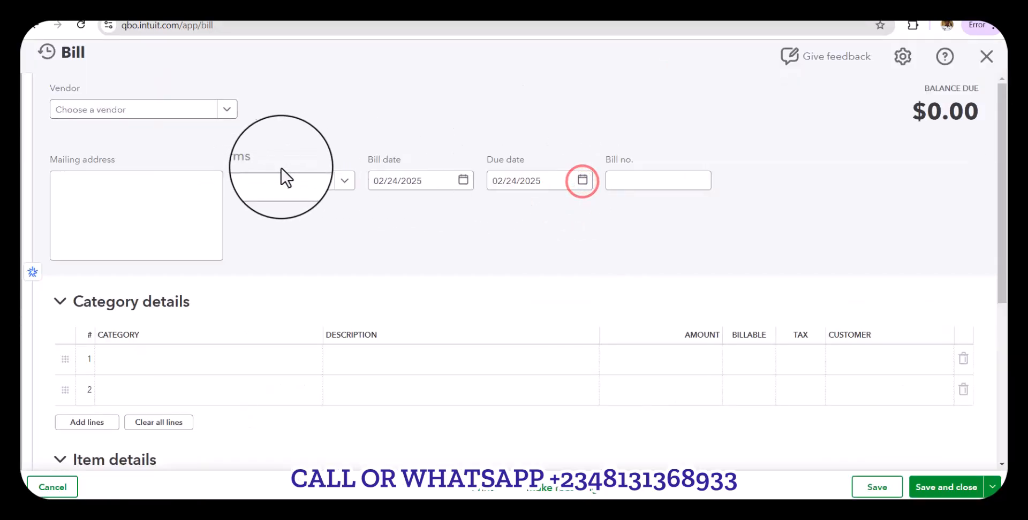
left_click(225, 110)
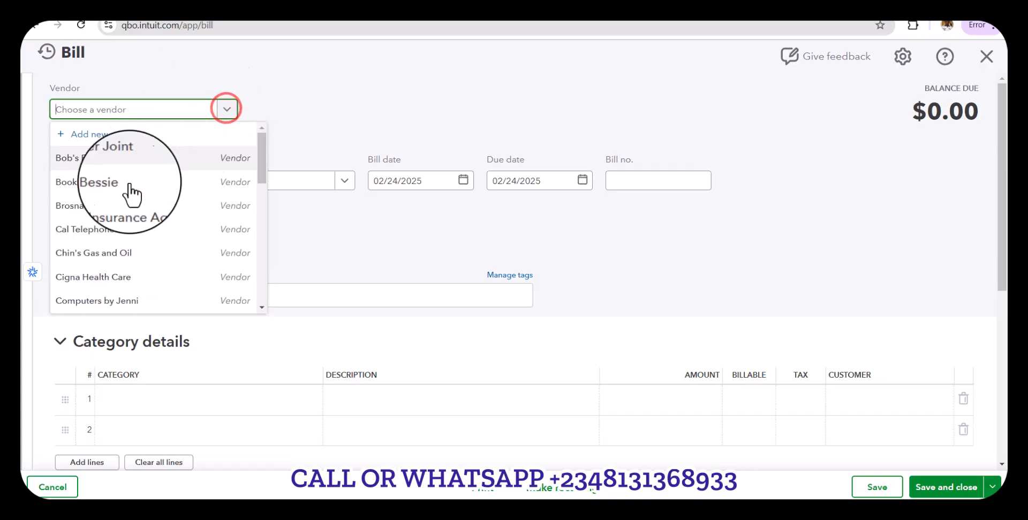
left_click(114, 185)
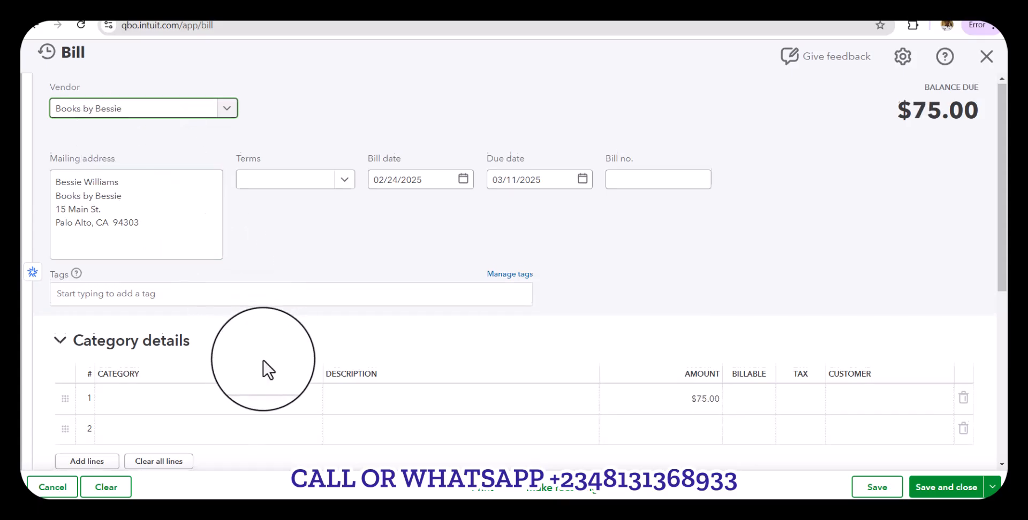
- Clear the prefilled category and amount from the first category line of the bill
scroll(262, 370, "down", 4)
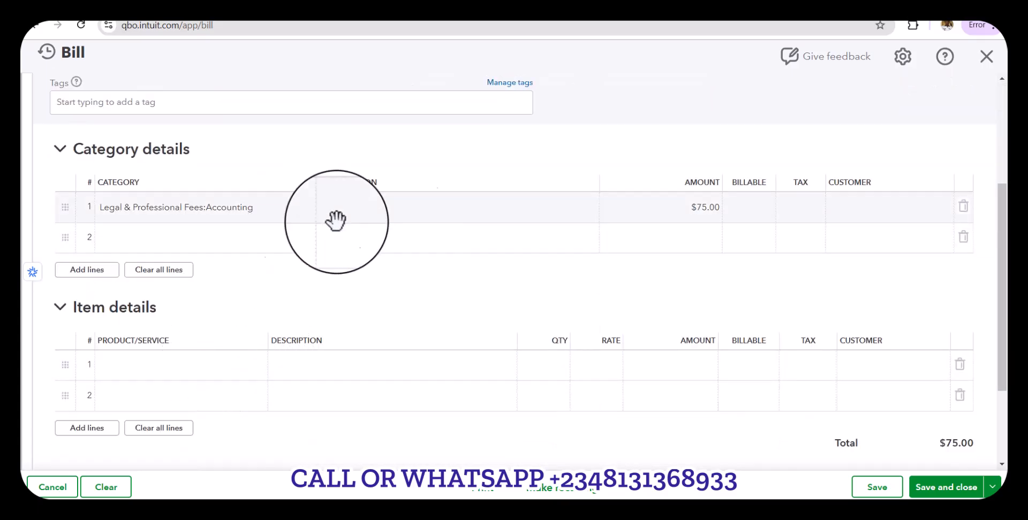
scroll(384, 287, "up", 1)
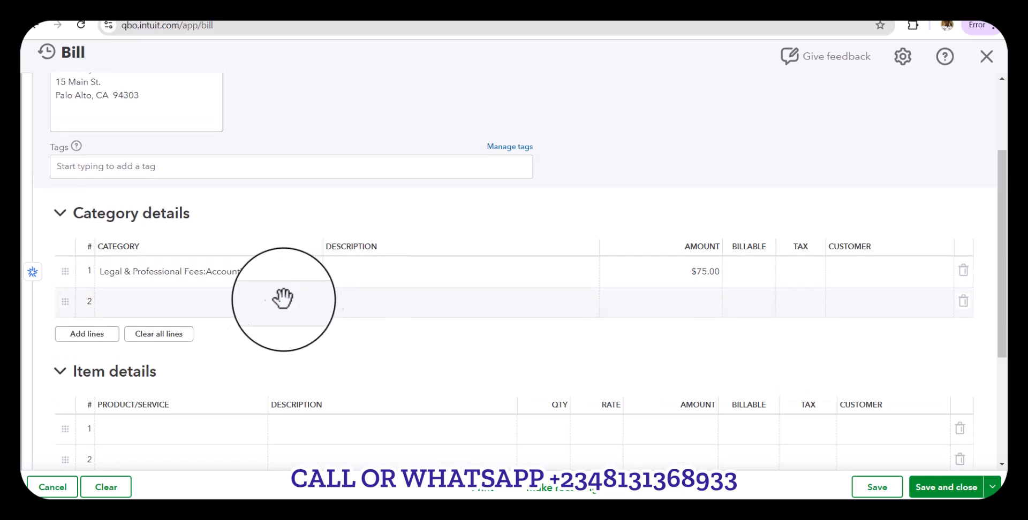
left_click(283, 279)
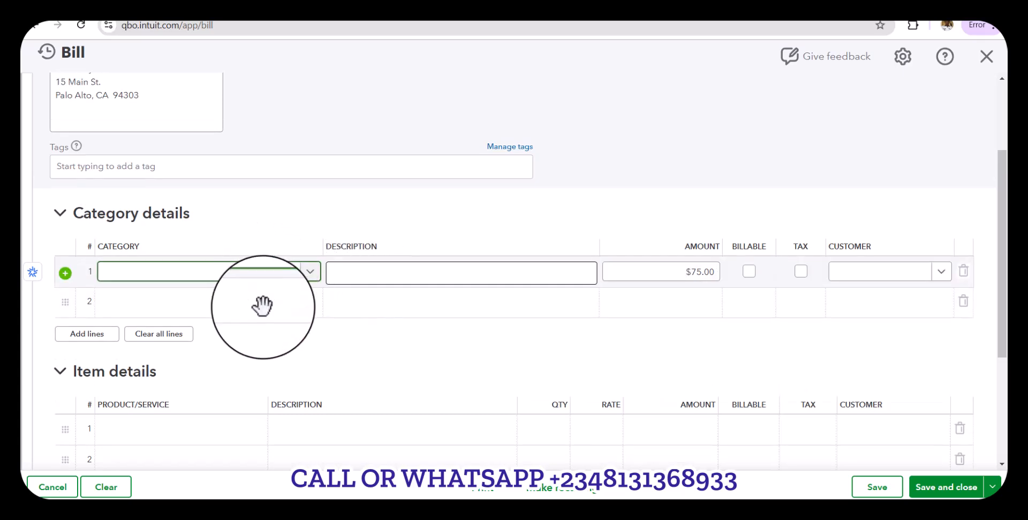
left_click(283, 279)
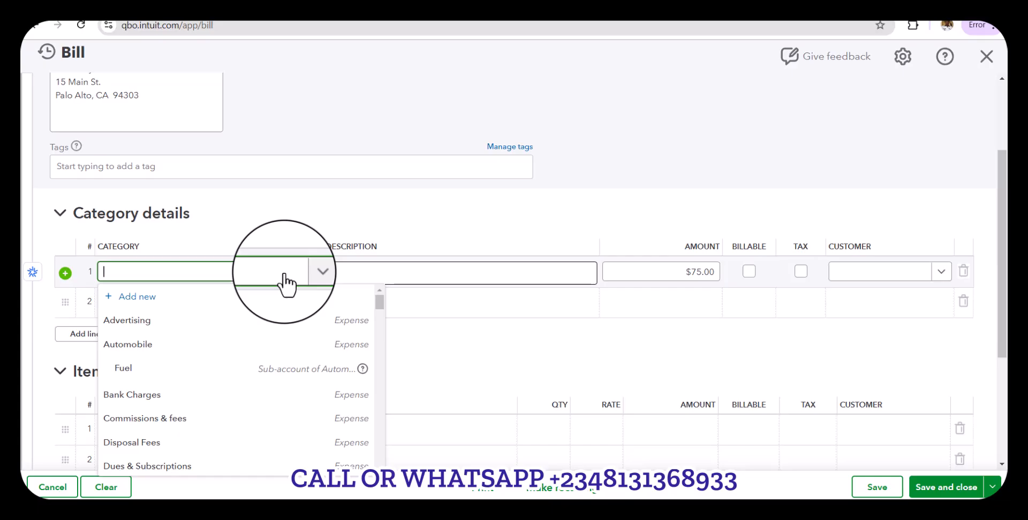
key("Tab")
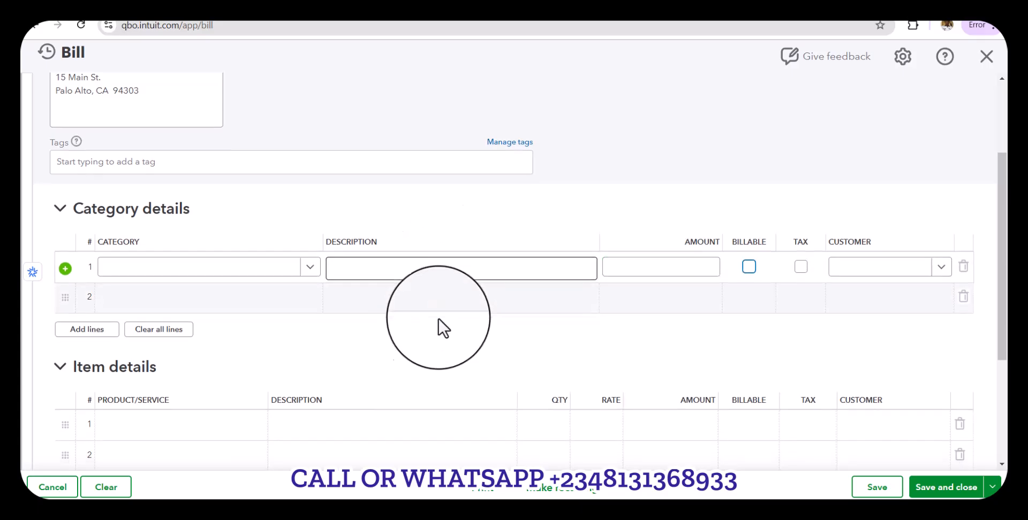
- Browse the products available for the first item line of the bill and close the list without choosing one
scroll(438, 326, "down", 3)
left_click(203, 303)
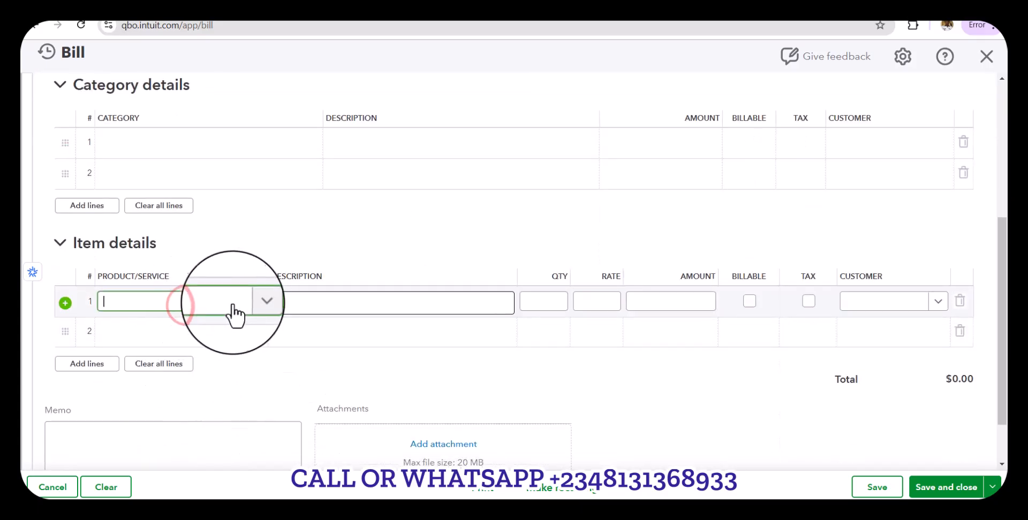
left_click(255, 301)
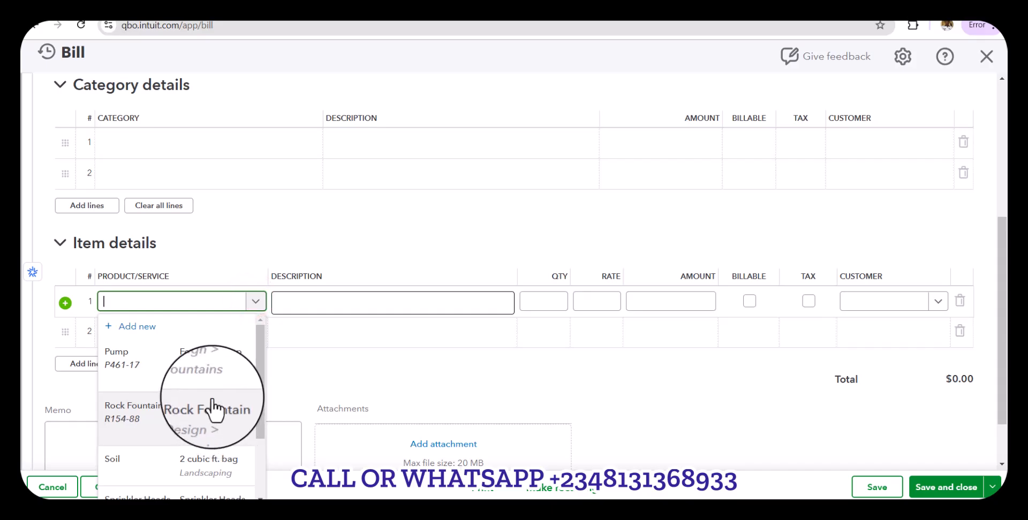
scroll(219, 412, "down", 3)
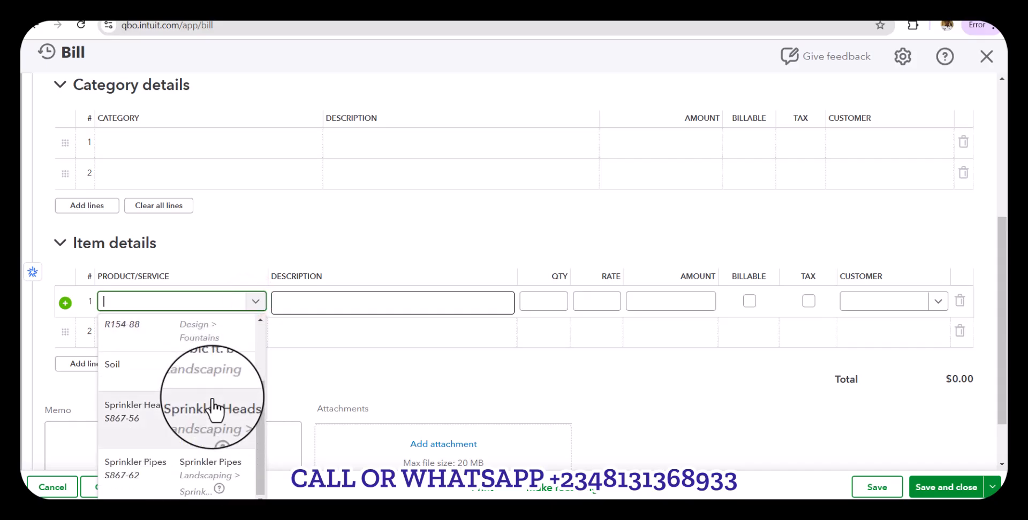
scroll(214, 409, "up", 2)
scroll(214, 409, "down", 2)
scroll(214, 410, "up", 3)
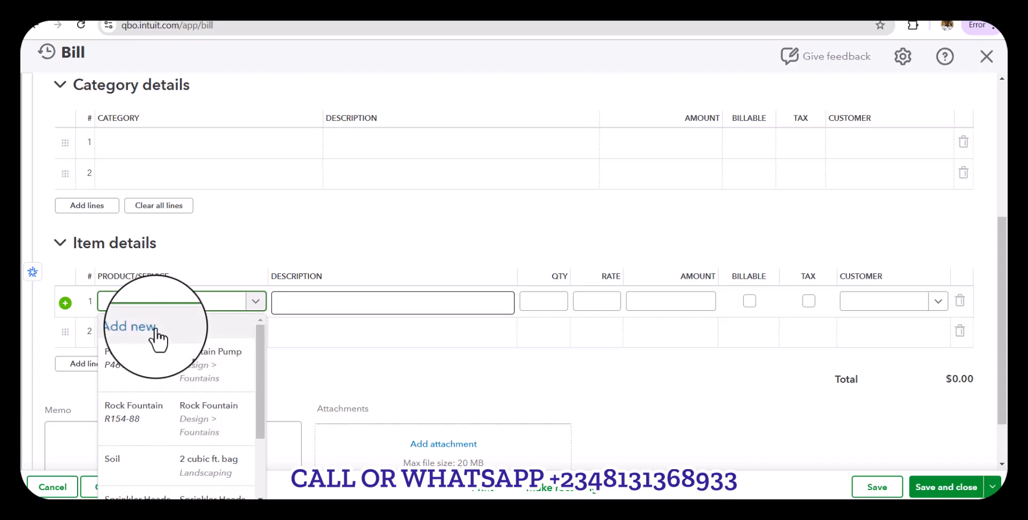
scroll(182, 415, "down", 3)
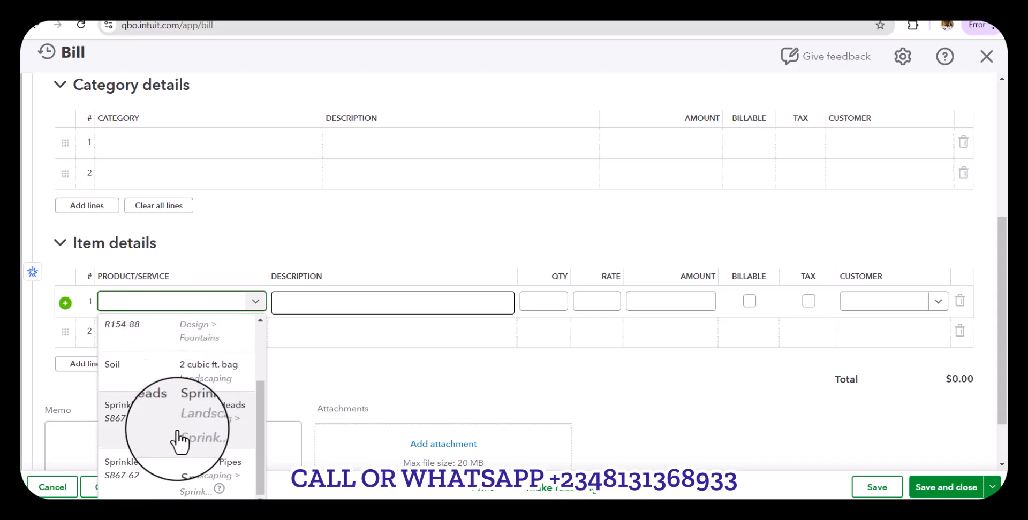
scroll(181, 435, "up", 3)
left_click(216, 224)
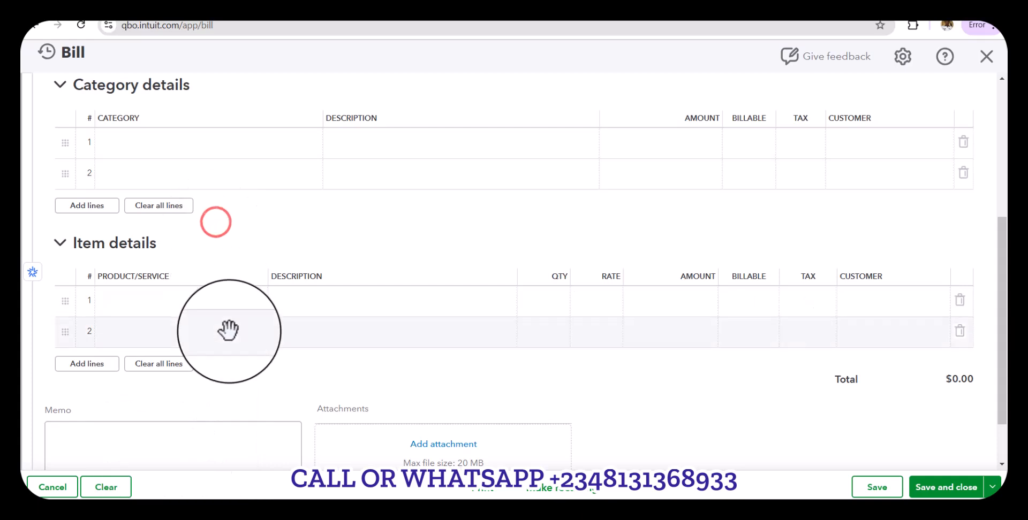
- Fill the first category line of the bill with Disposal Fees and an amount of $700.00
scroll(225, 321, "up", 3)
left_click(204, 338)
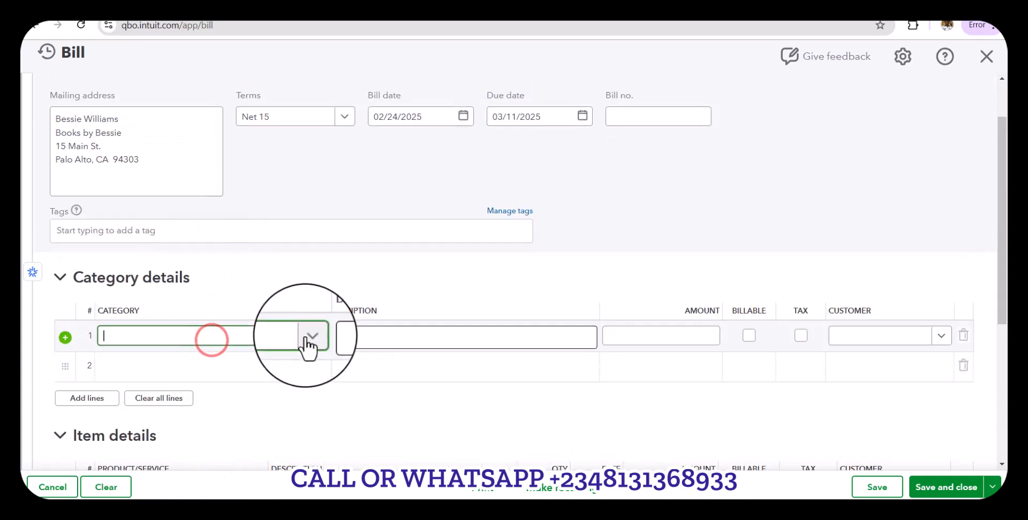
left_click(307, 336)
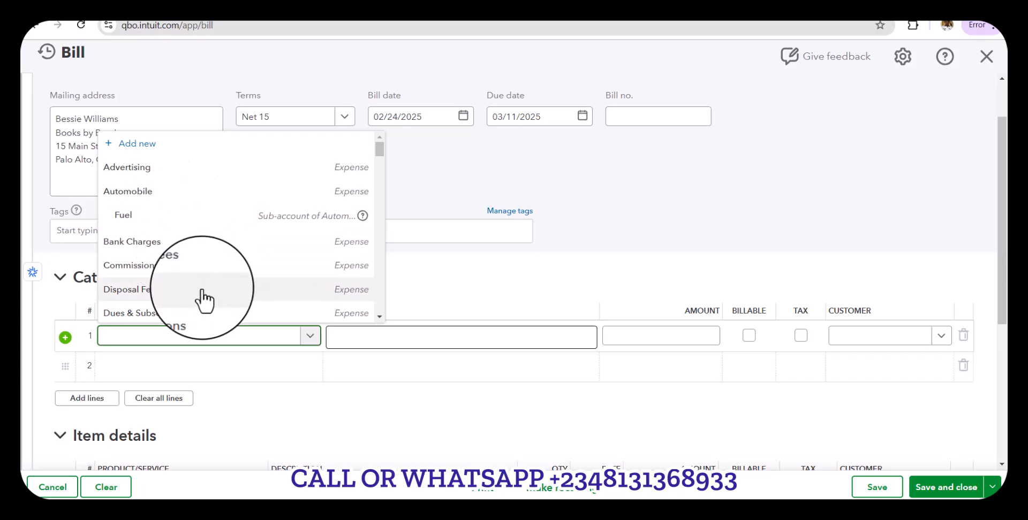
left_click(174, 288)
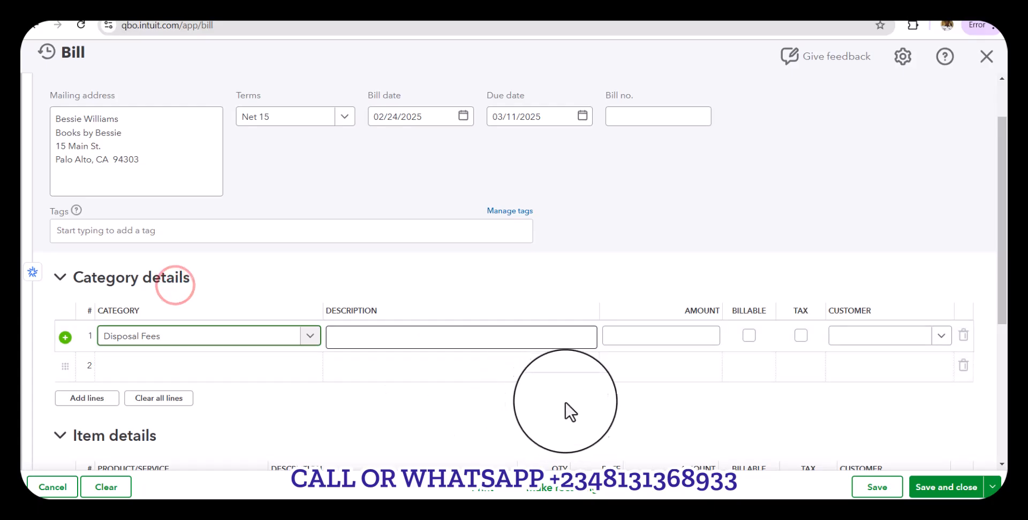
left_click(653, 336)
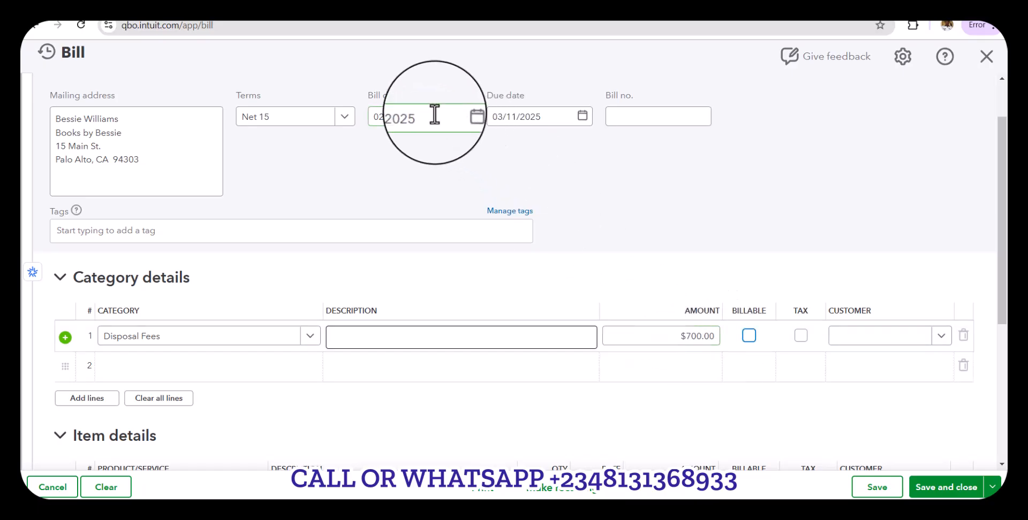
- Set the bill's due date to 02/24/2025
left_click(581, 115)
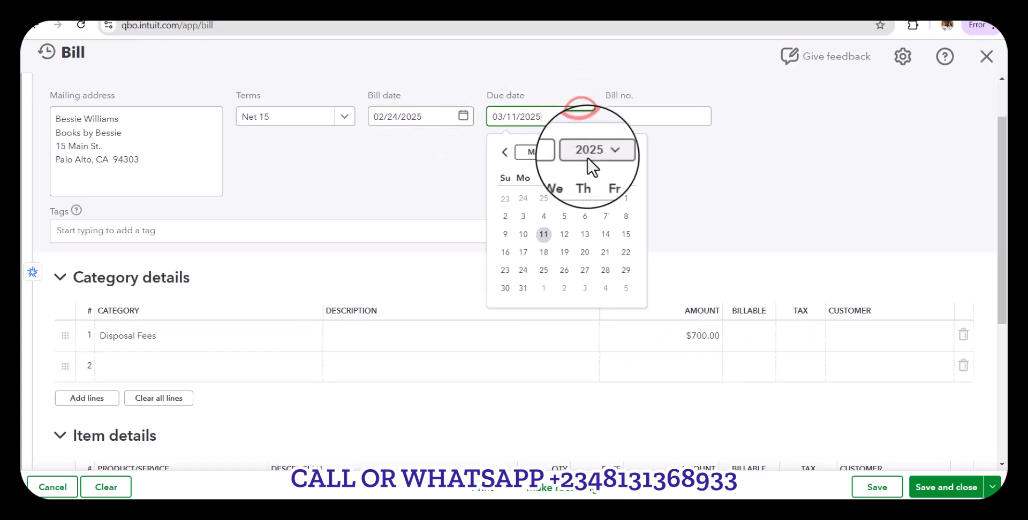
left_click(476, 179)
left_click(582, 115)
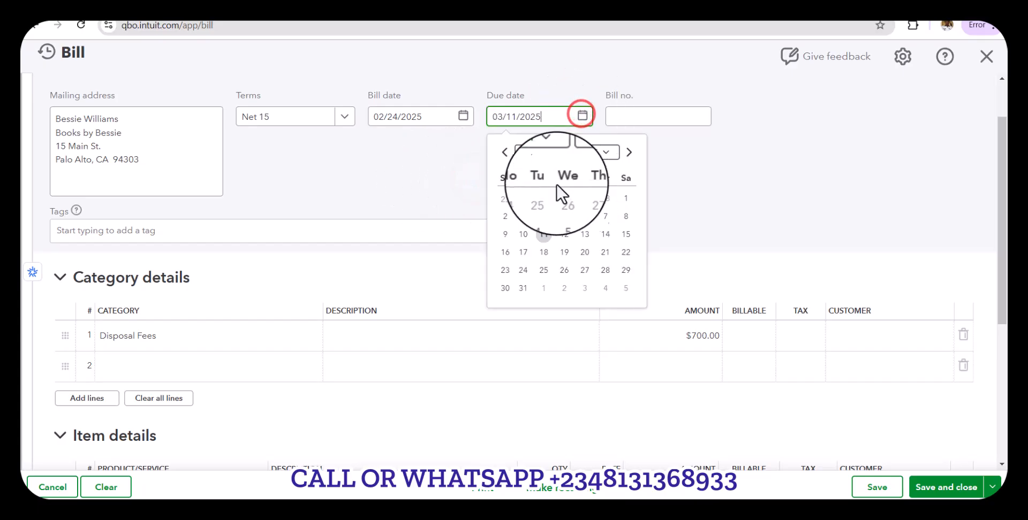
left_click(504, 153)
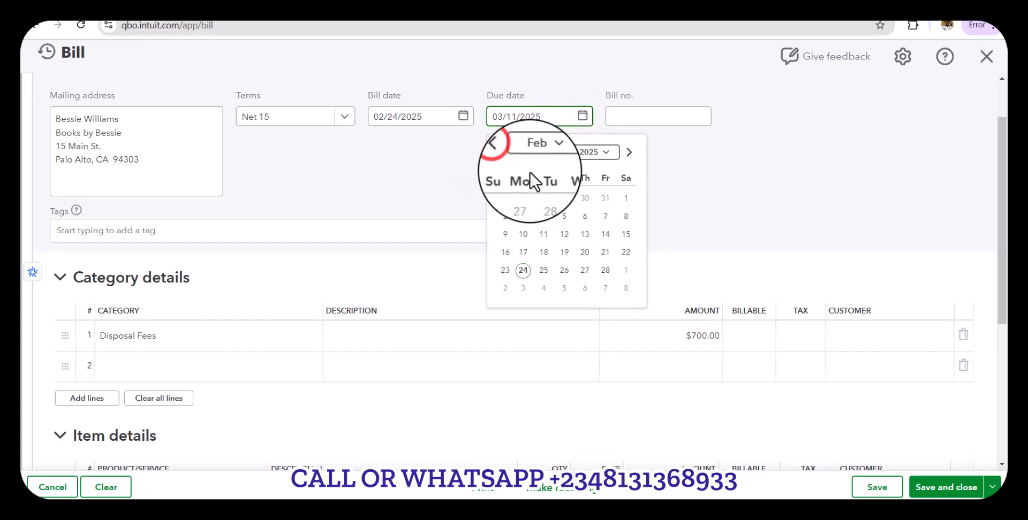
left_click(522, 269)
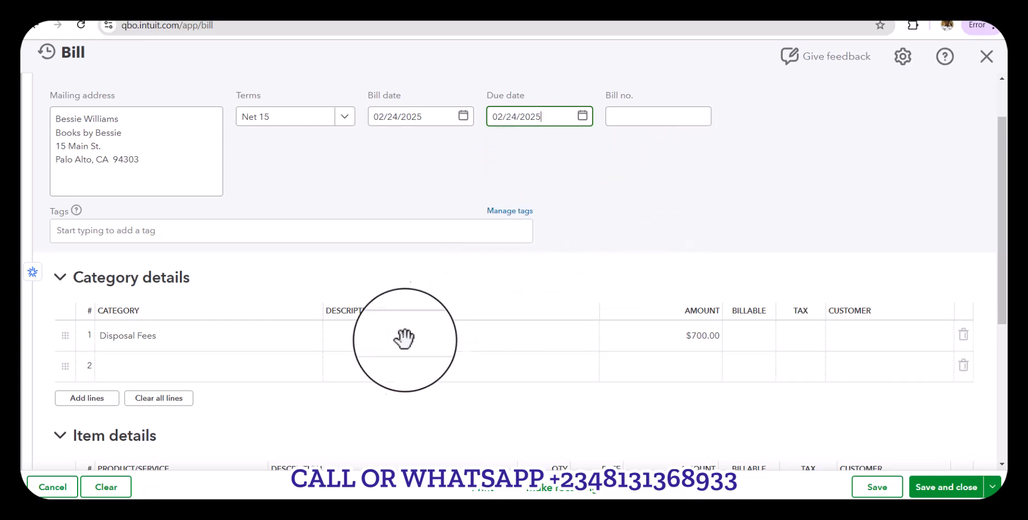
- Save and close the Books by Bessie bill
scroll(728, 360, "down", 3)
scroll(728, 360, "down", 2)
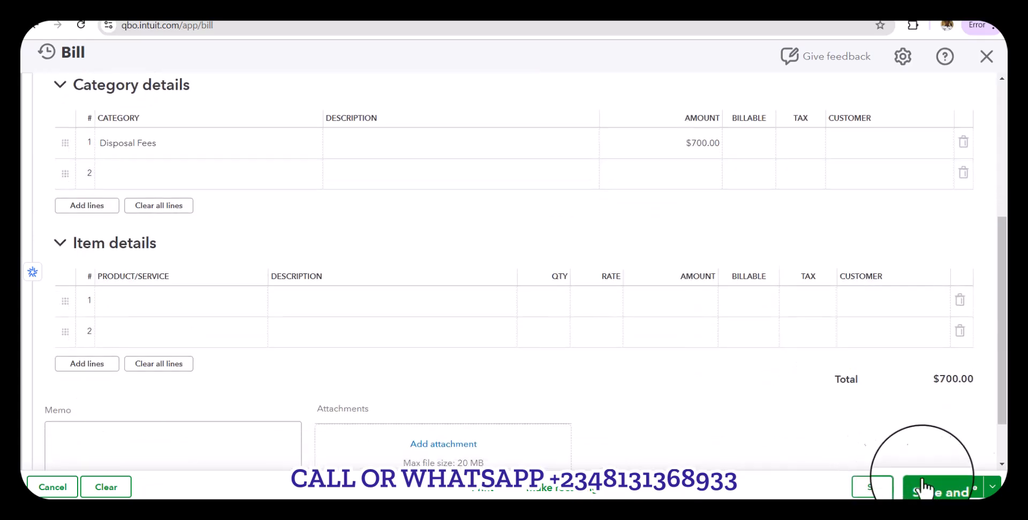
left_click(951, 491)
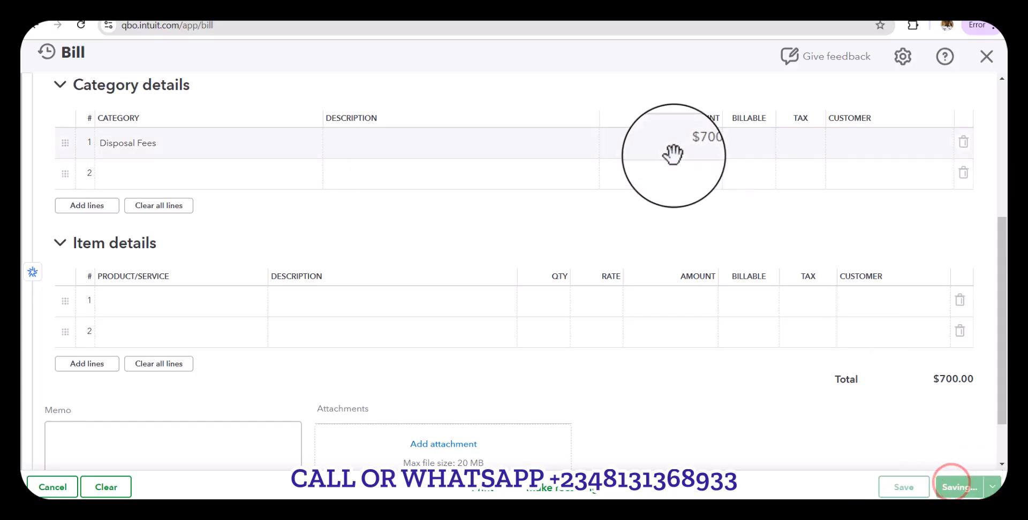
scroll(573, 239, "up", 4)
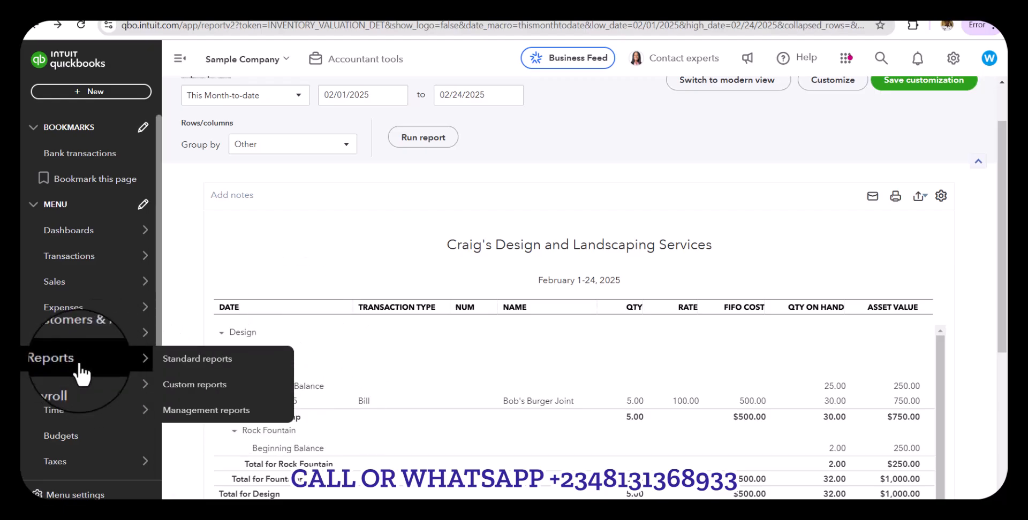
- Return to the standard reports list and open the Balance Sheet report
mouse_move(75, 362)
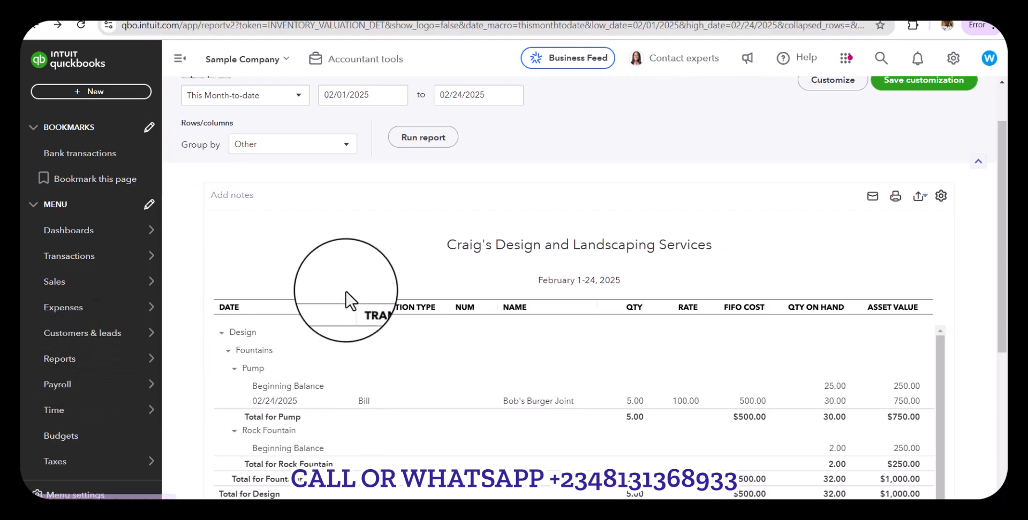
scroll(318, 262, "up", 2)
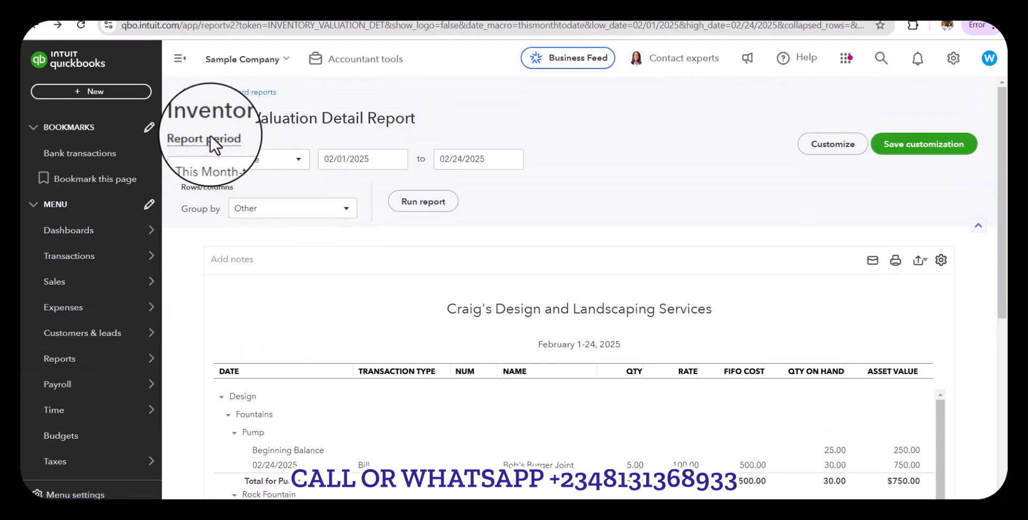
left_click(184, 92)
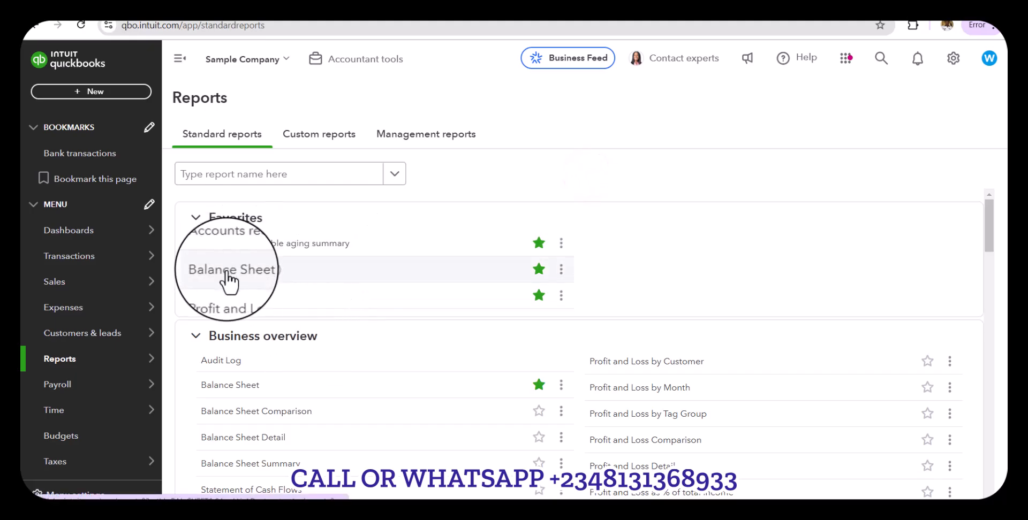
scroll(258, 363, "down", 15)
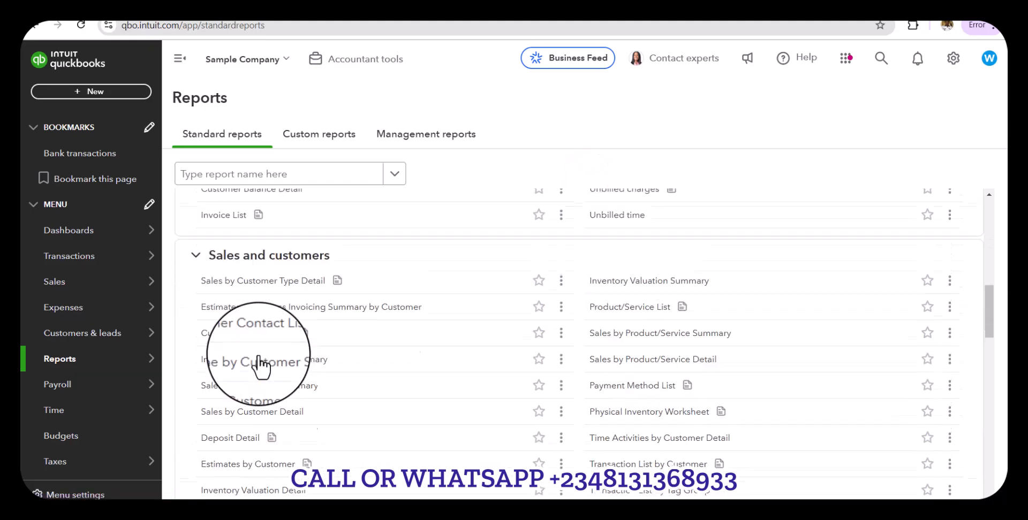
scroll(259, 368, "down", 5)
scroll(258, 348, "up", 2)
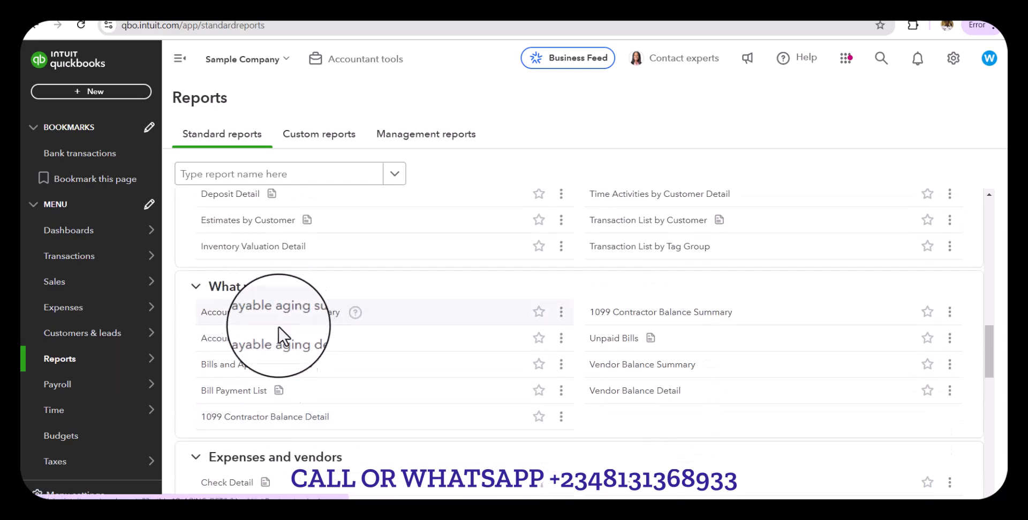
scroll(294, 385, "up", 12)
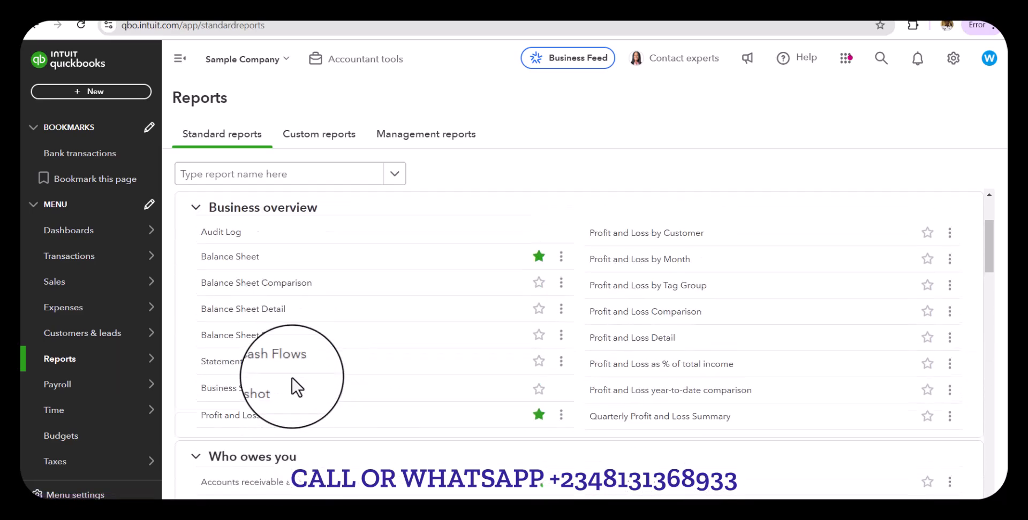
left_click(237, 260)
left_click(581, 177)
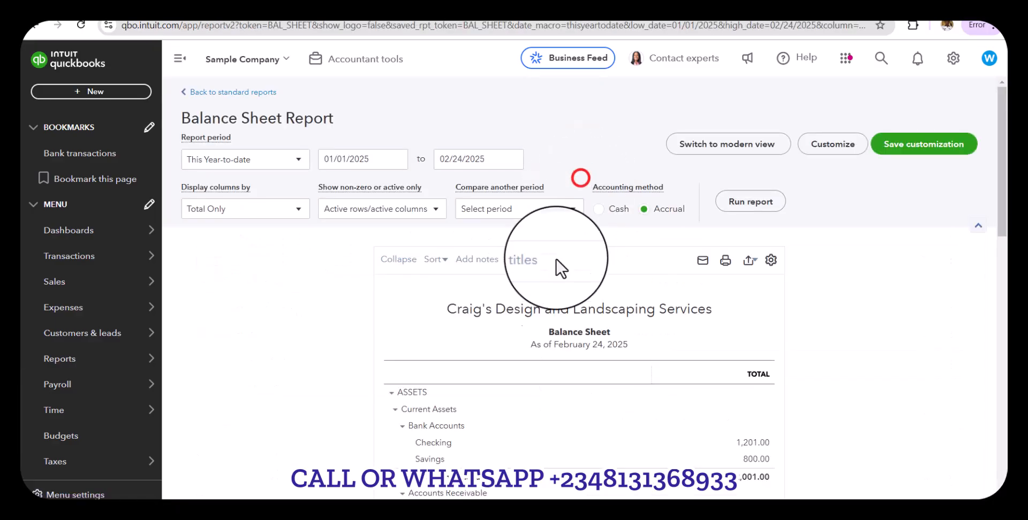
- Set the Balance Sheet's start date to 02/24/2025 and run the report
scroll(523, 298, "down", 1)
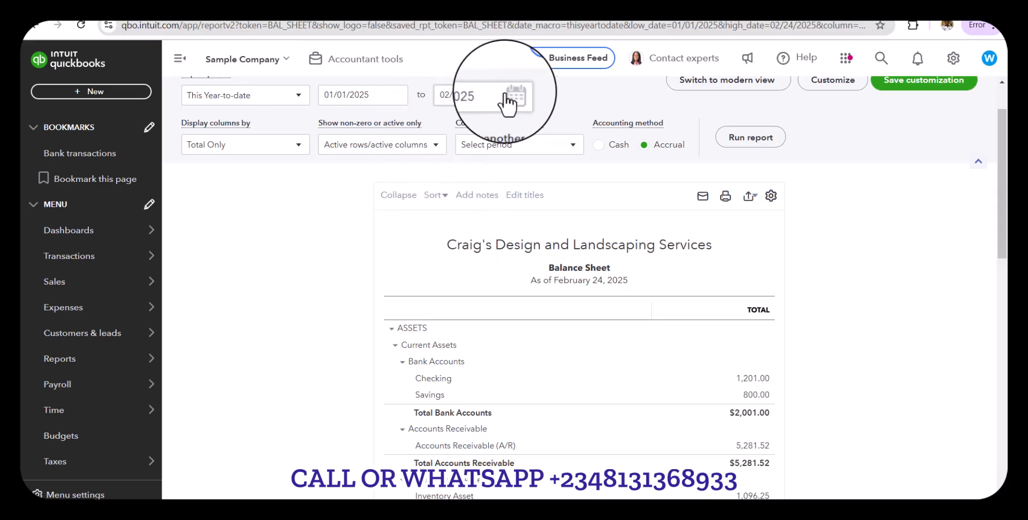
left_click(394, 95)
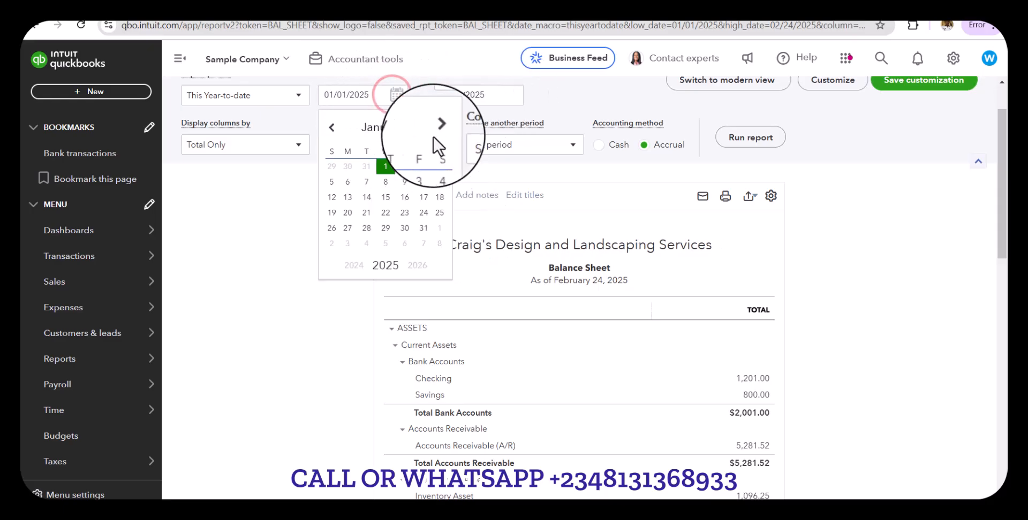
left_click(450, 124)
left_click(349, 227)
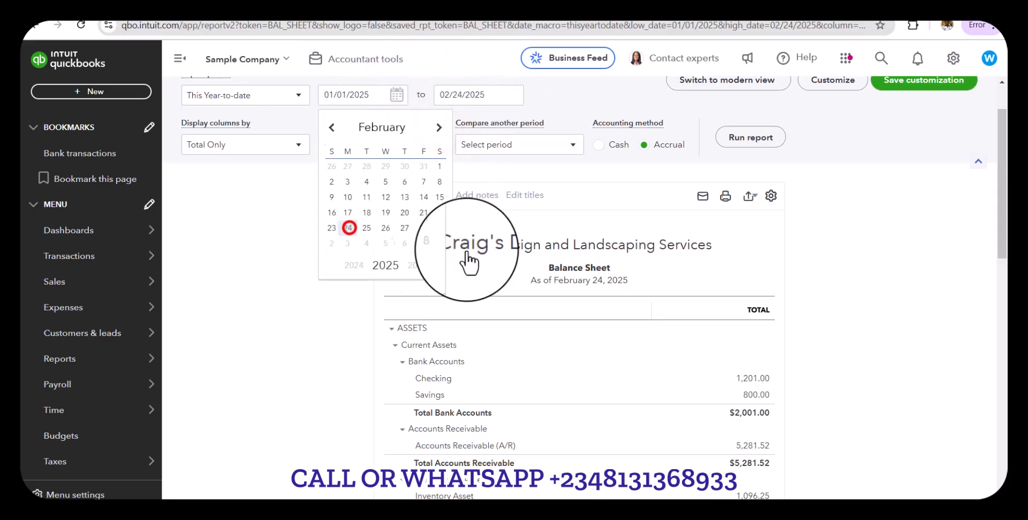
left_click(772, 137)
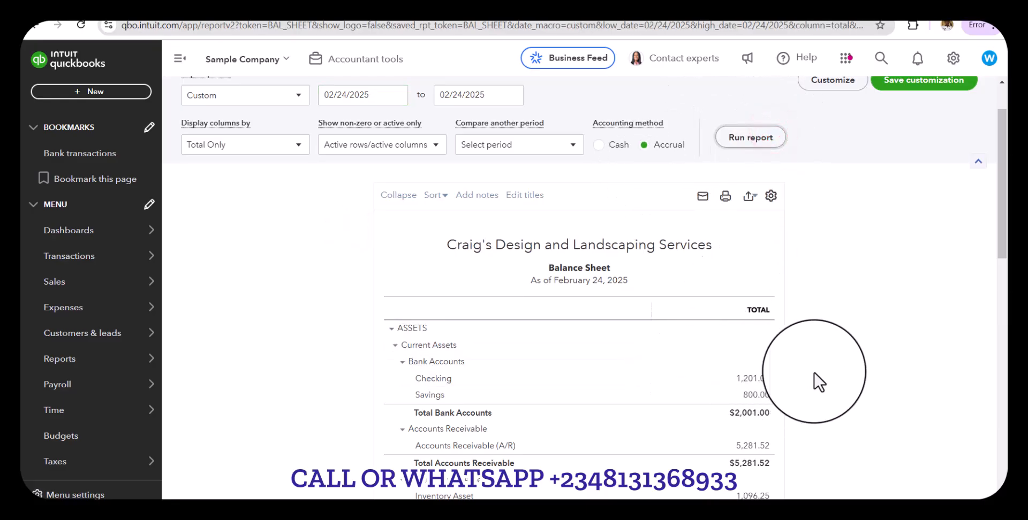
- Open the transactions behind the Accounts Payable (A/P) balance and review each bill's vendor, split account, amount and balance
scroll(819, 382, "down", 4)
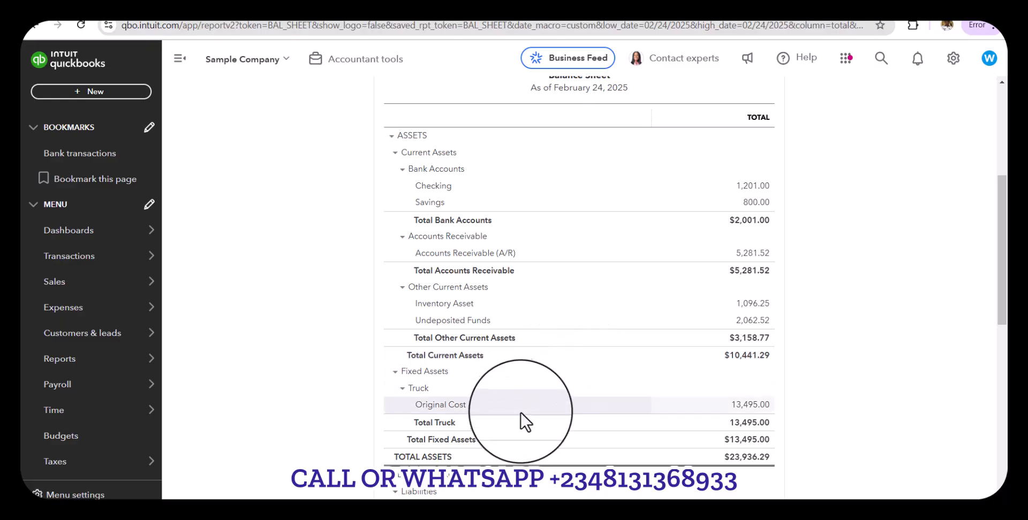
scroll(535, 417, "down", 3)
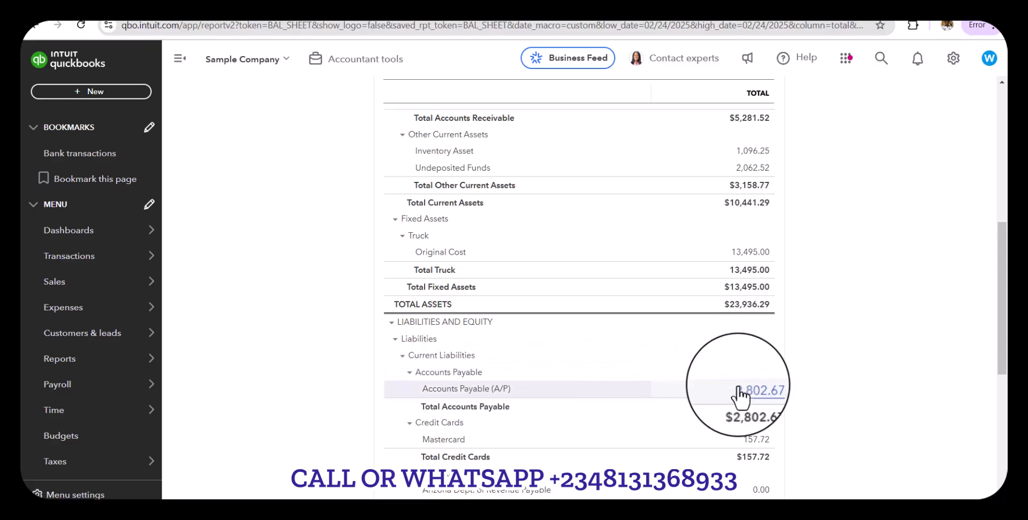
left_click(744, 391)
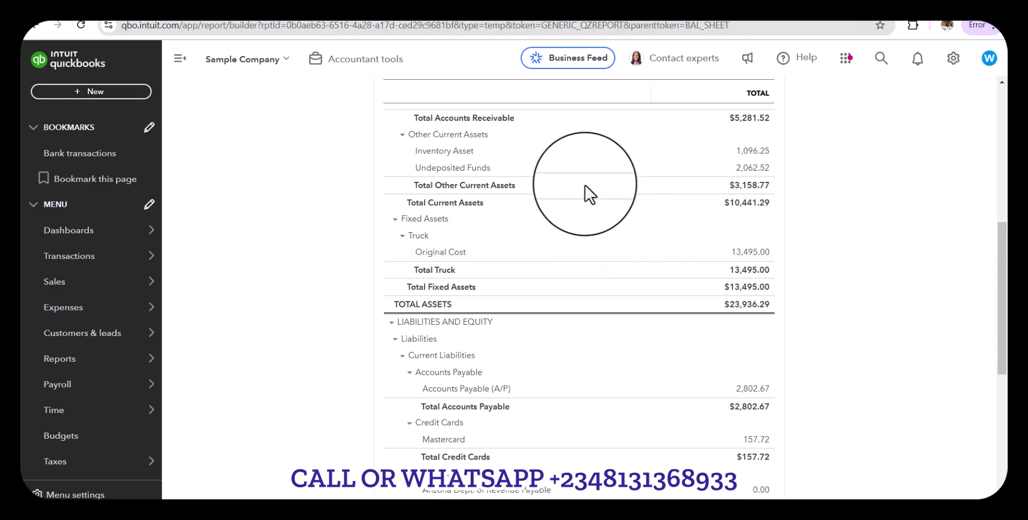
left_click(584, 184)
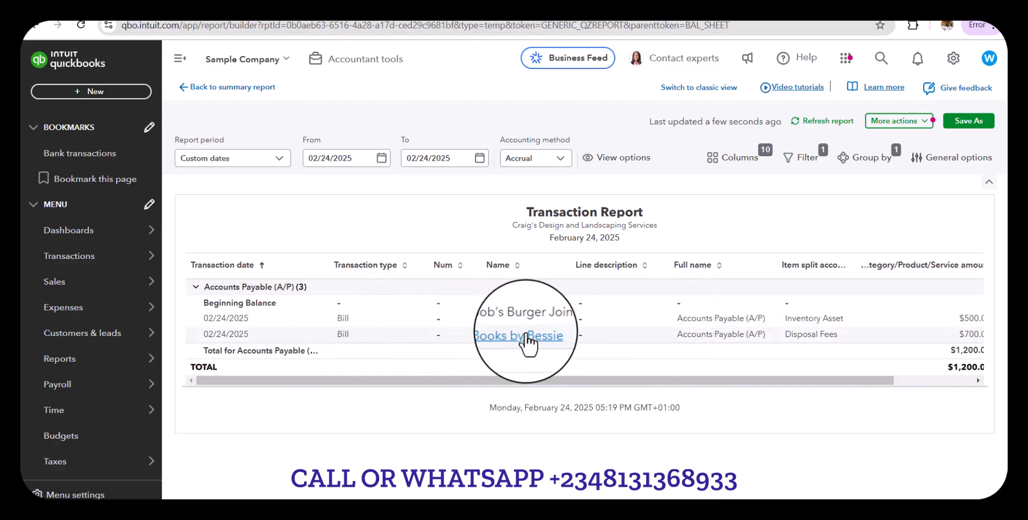
left_click_drag(862, 382, 929, 396)
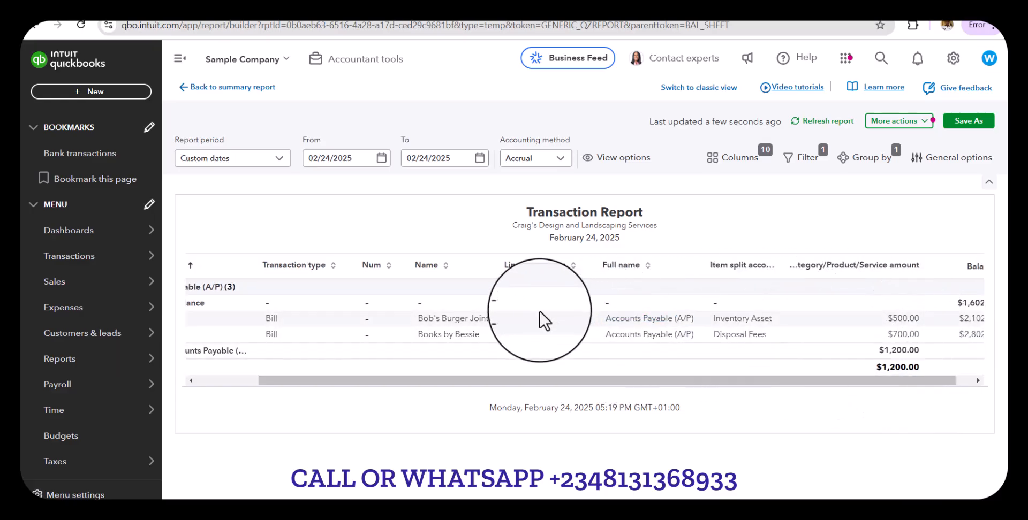
left_click_drag(536, 385, 228, 332)
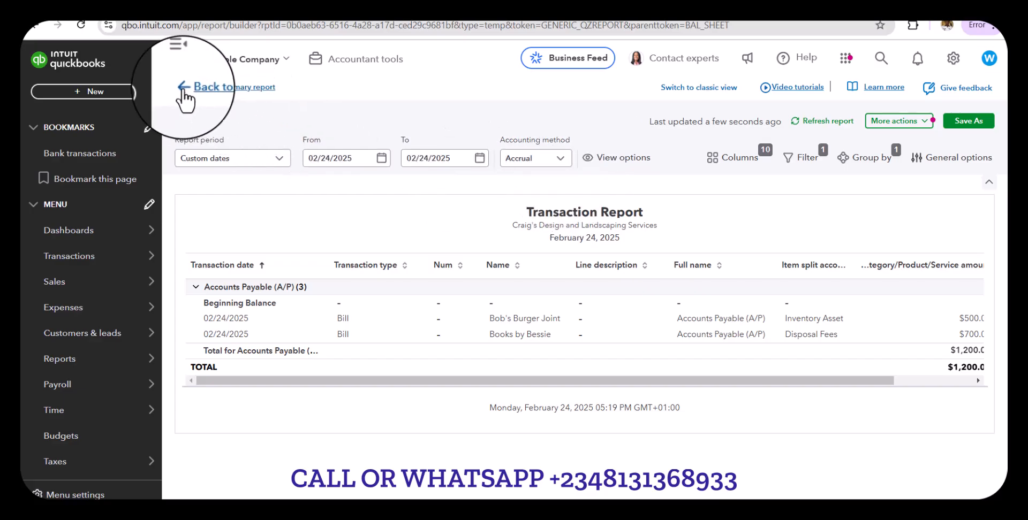
- Go back through the Balance Sheet to the standard reports list and open the Profit and Loss report
left_click(581, 184)
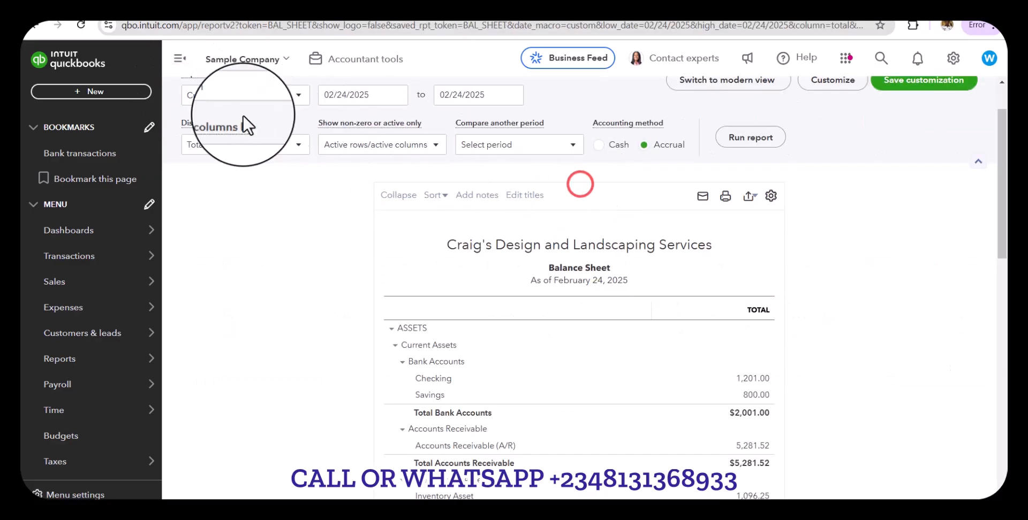
scroll(199, 121, "up", 2)
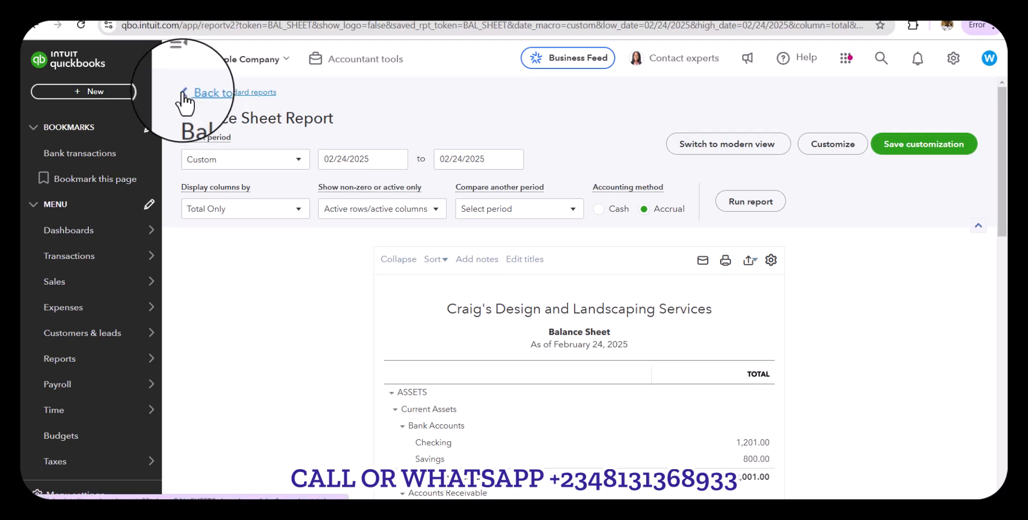
left_click(214, 94)
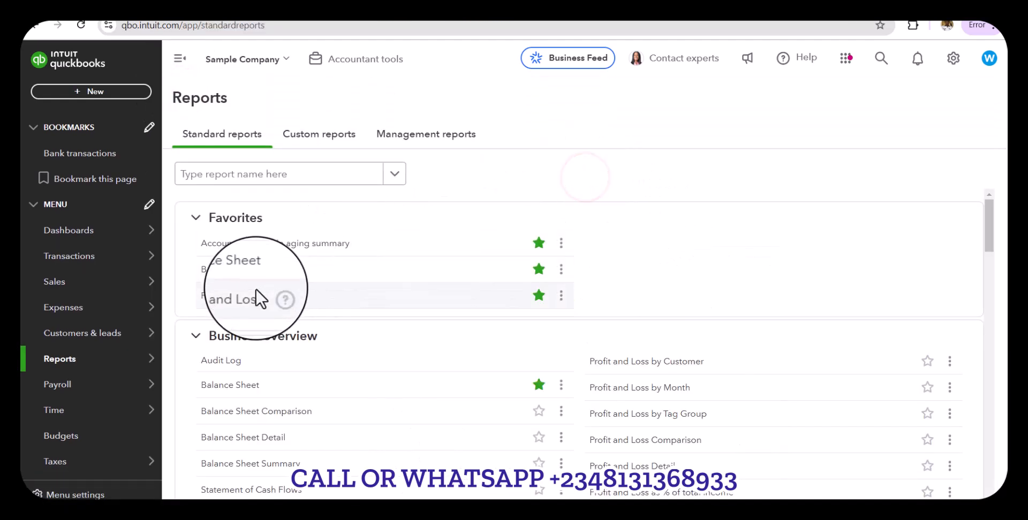
left_click(236, 300)
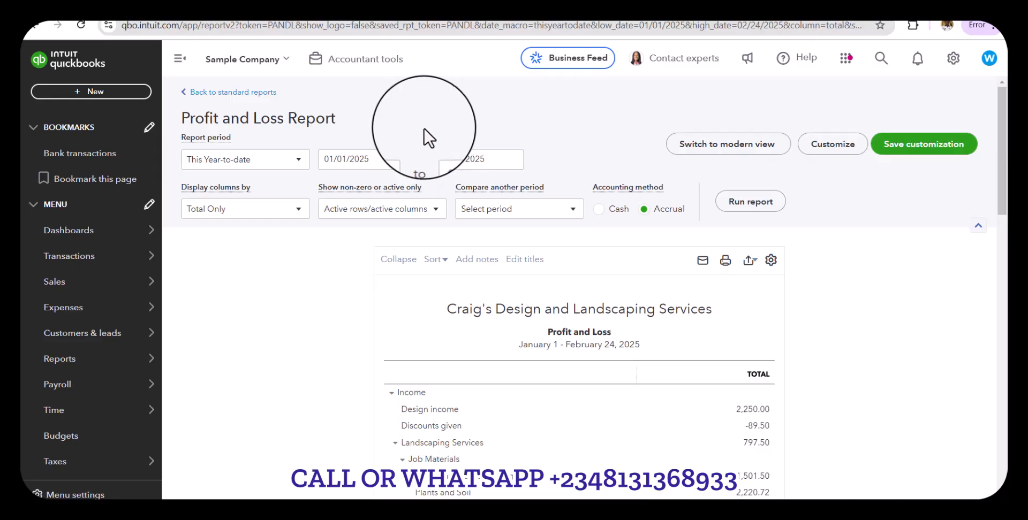
- Set the Profit and Loss start date to 02/24/2025 and run the report
scroll(423, 138, "down", 1)
left_click(397, 99)
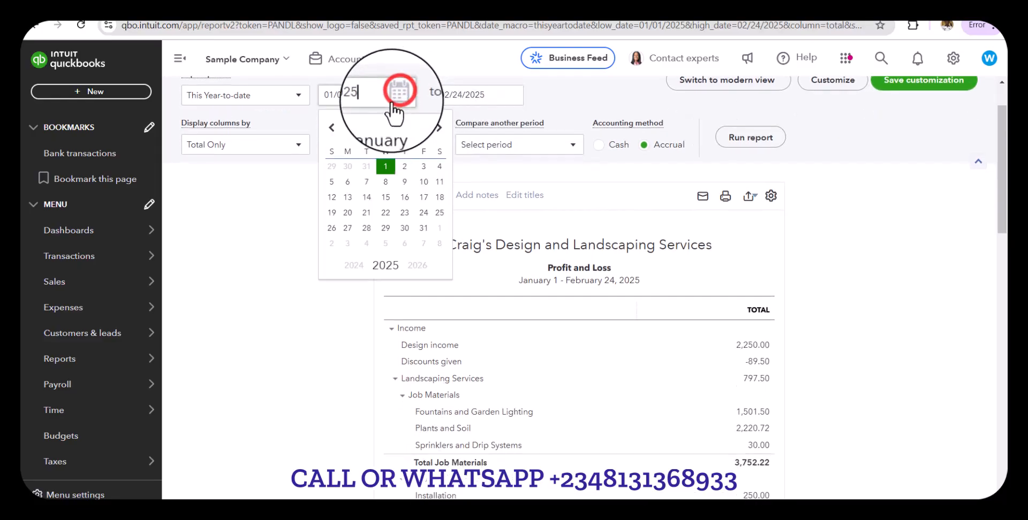
left_click(439, 129)
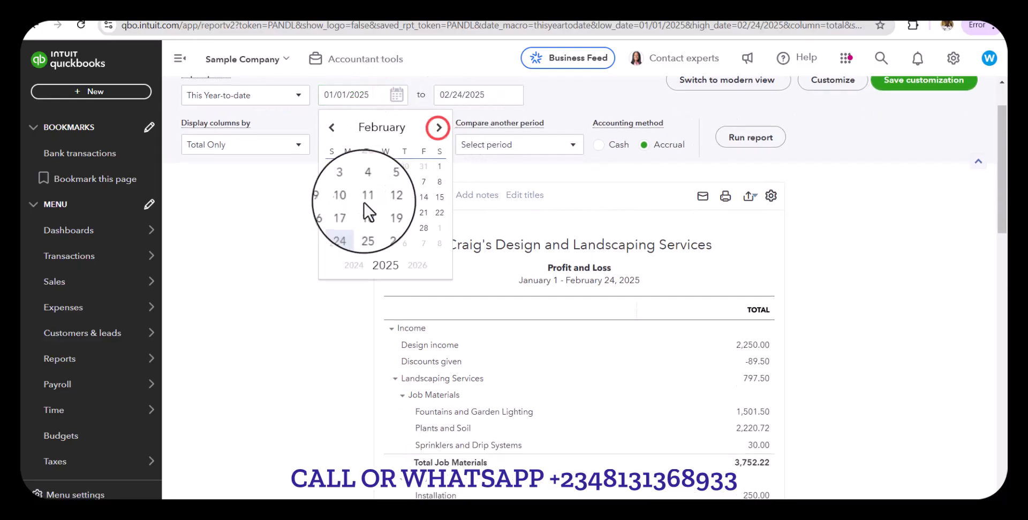
left_click(348, 228)
left_click(752, 137)
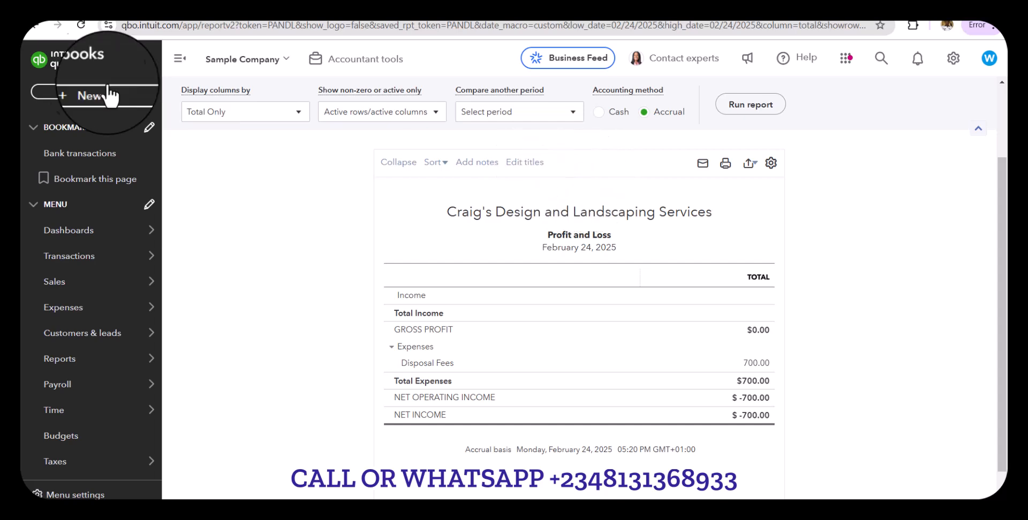
- Start a new vendor credit for Bob's Burger Joint
left_click(116, 97)
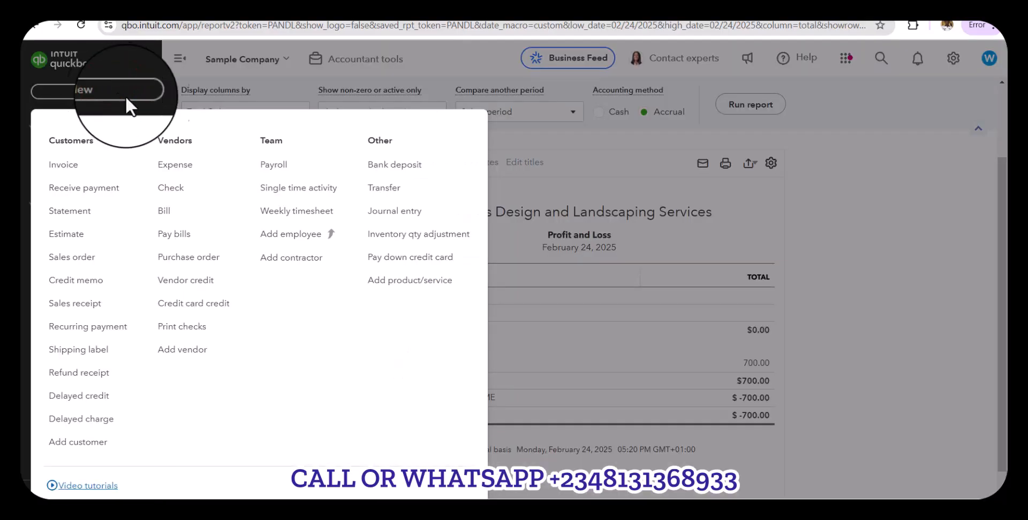
left_click(175, 284)
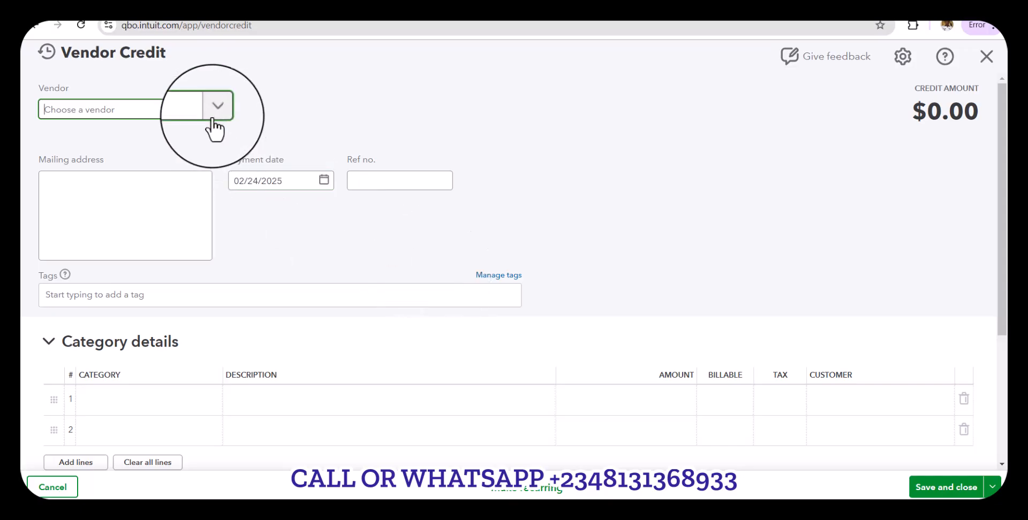
left_click(217, 110)
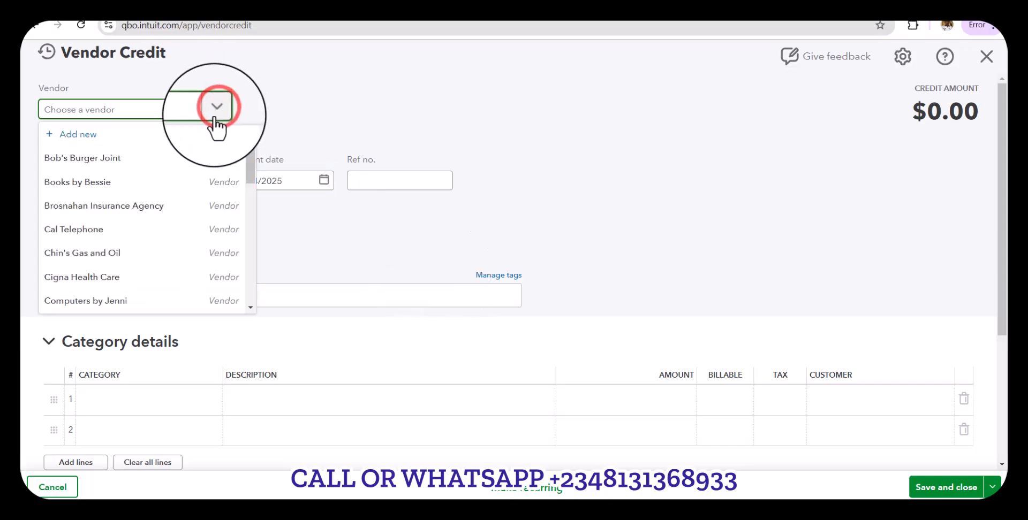
left_click(171, 167)
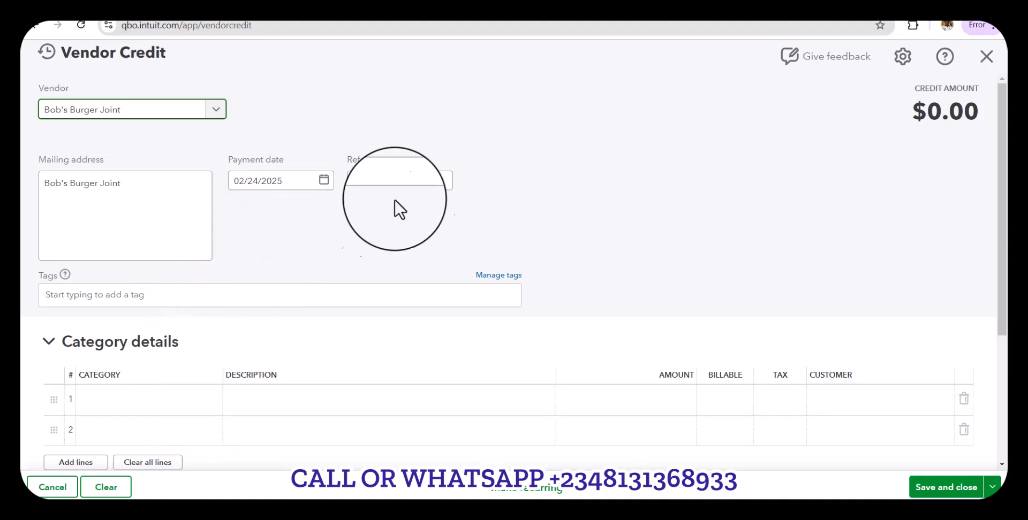
left_click(358, 167)
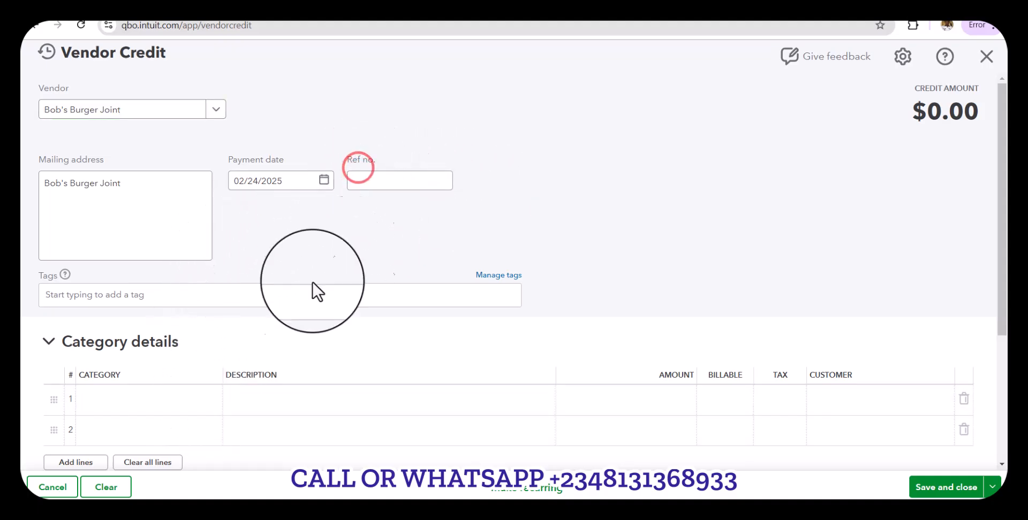
- Add an item line for the Fountain Pump with quantity 5 at rate 100, and save and close the vendor credit
scroll(303, 329, "down", 4)
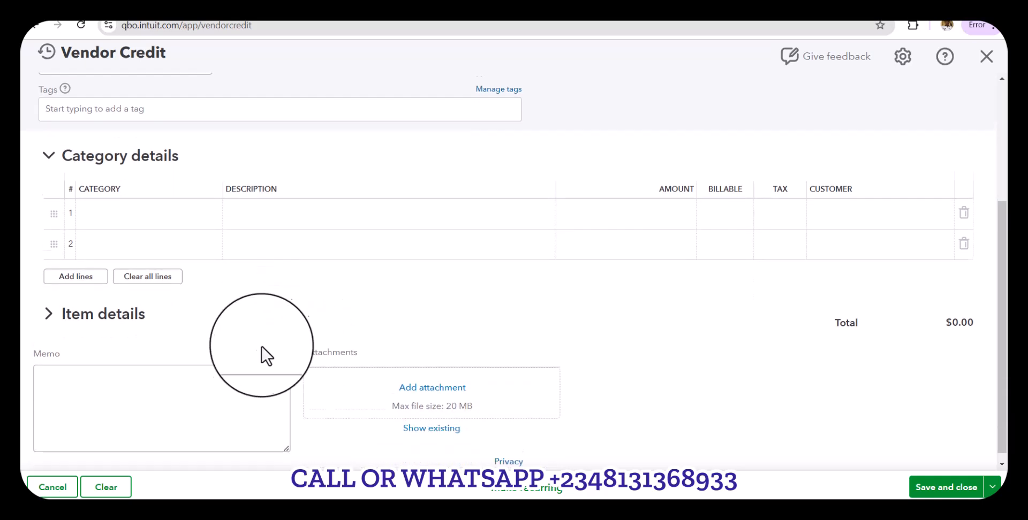
left_click(180, 378)
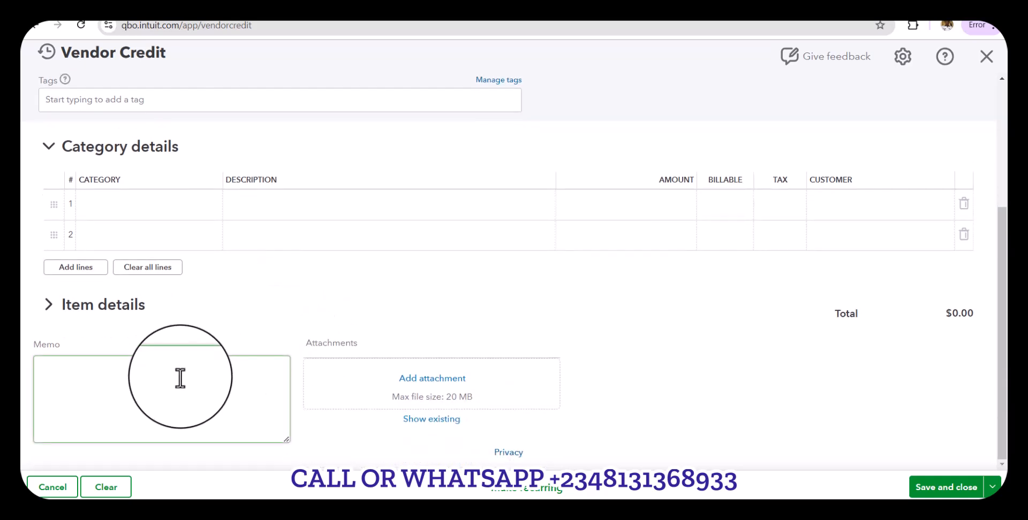
left_click(77, 308)
left_click(152, 360)
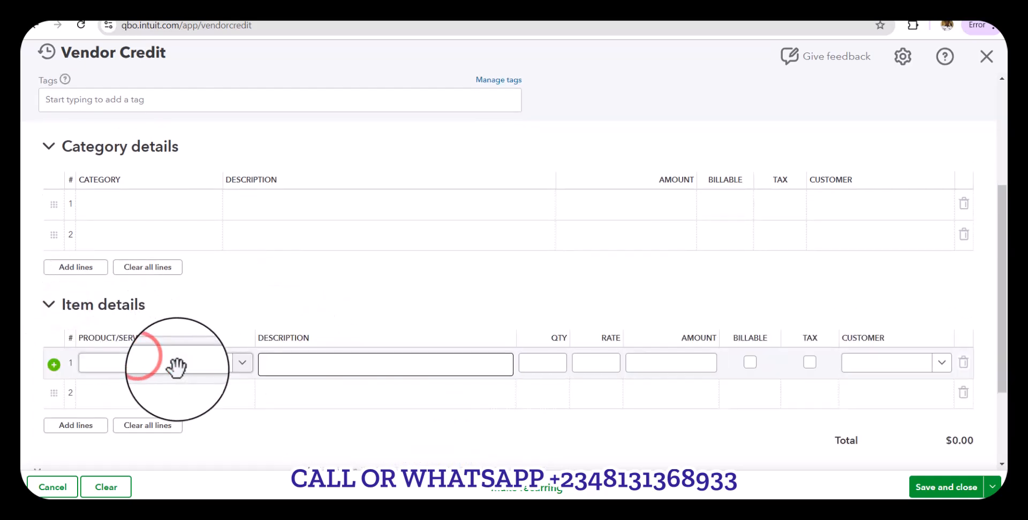
left_click(242, 362)
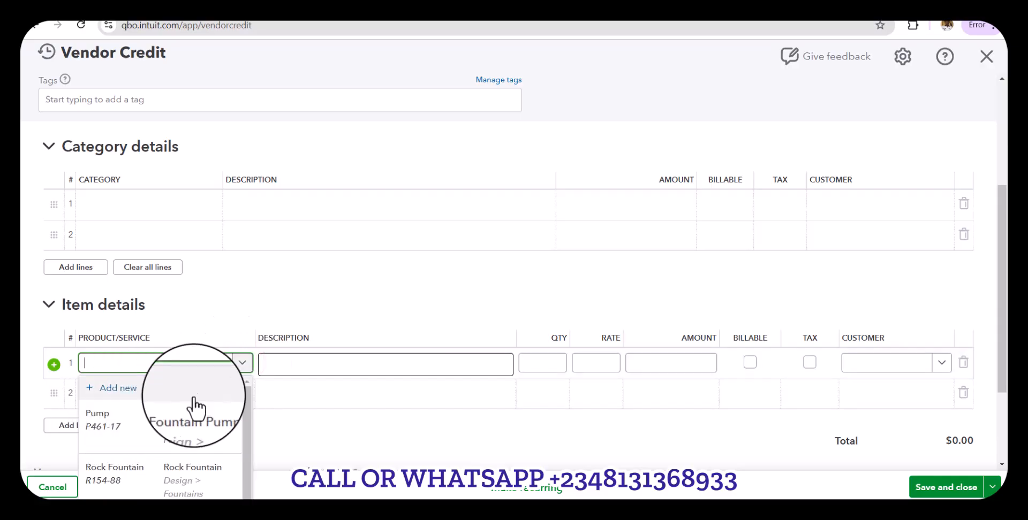
left_click(139, 423)
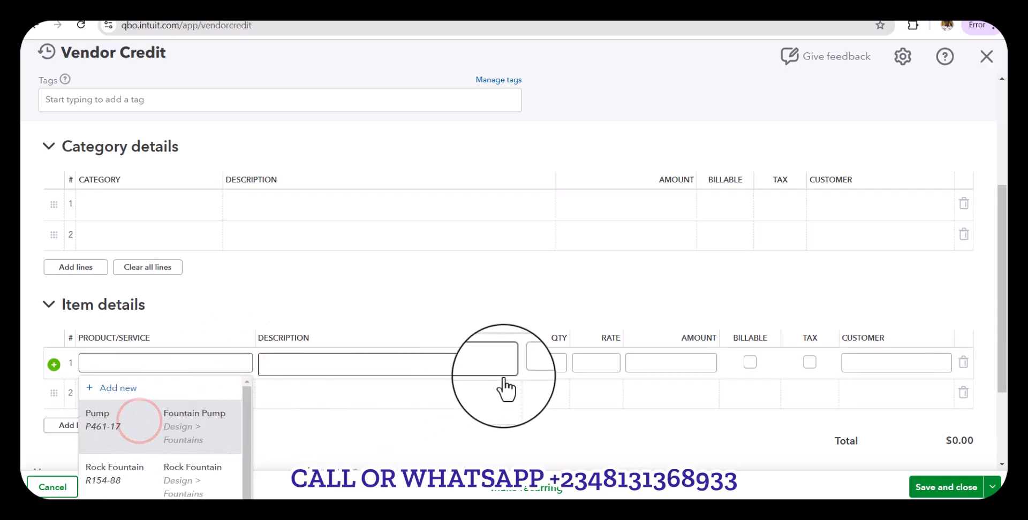
left_click(542, 364)
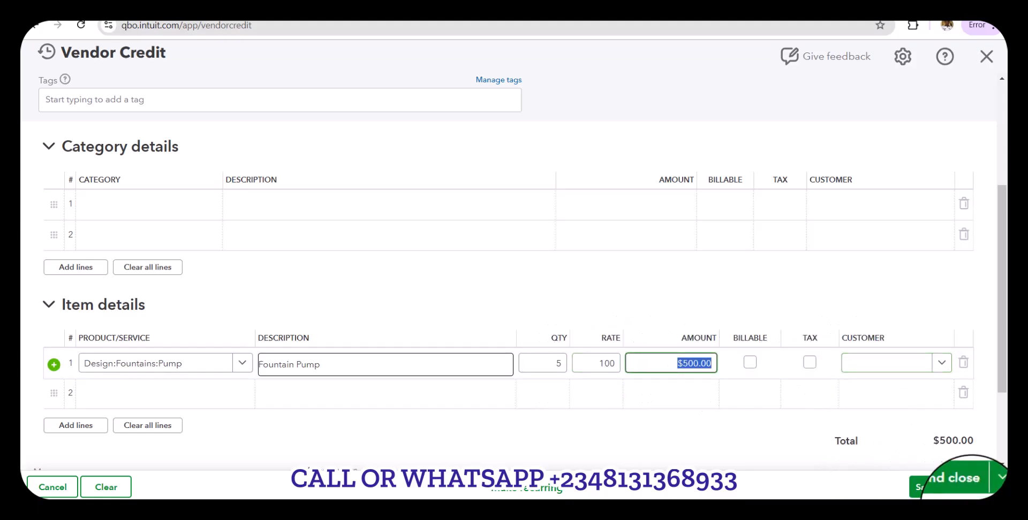
left_click(937, 489)
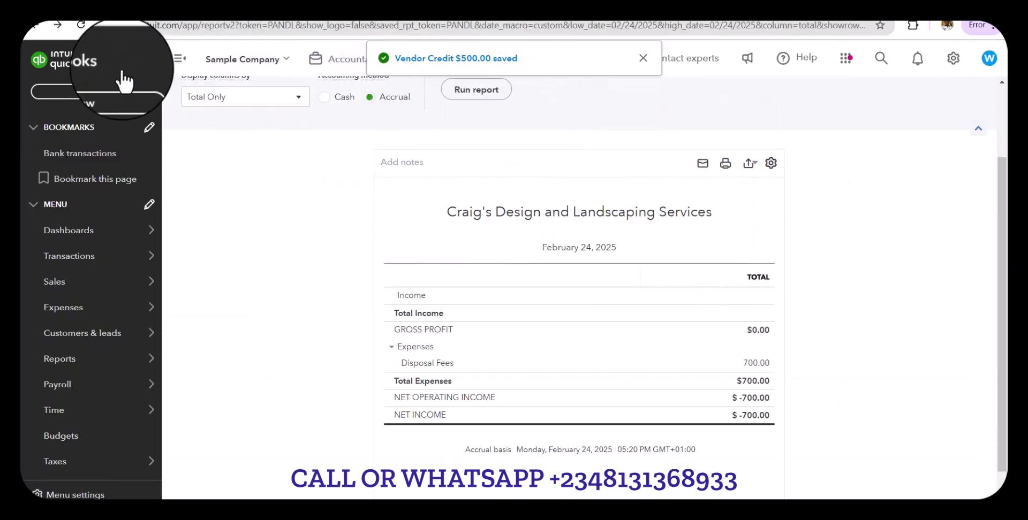
- Start another vendor credit for the vendor Books by Bessie
left_click(107, 94)
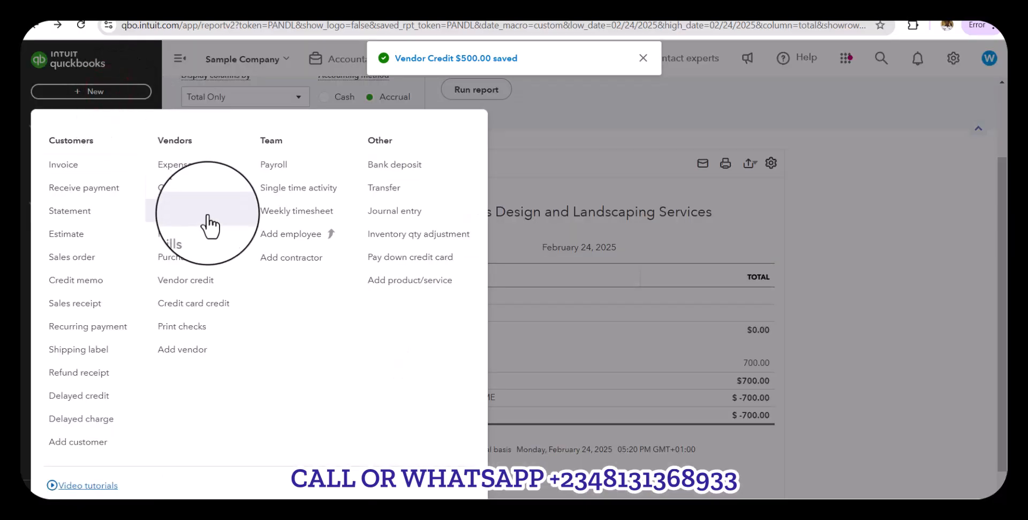
left_click(184, 281)
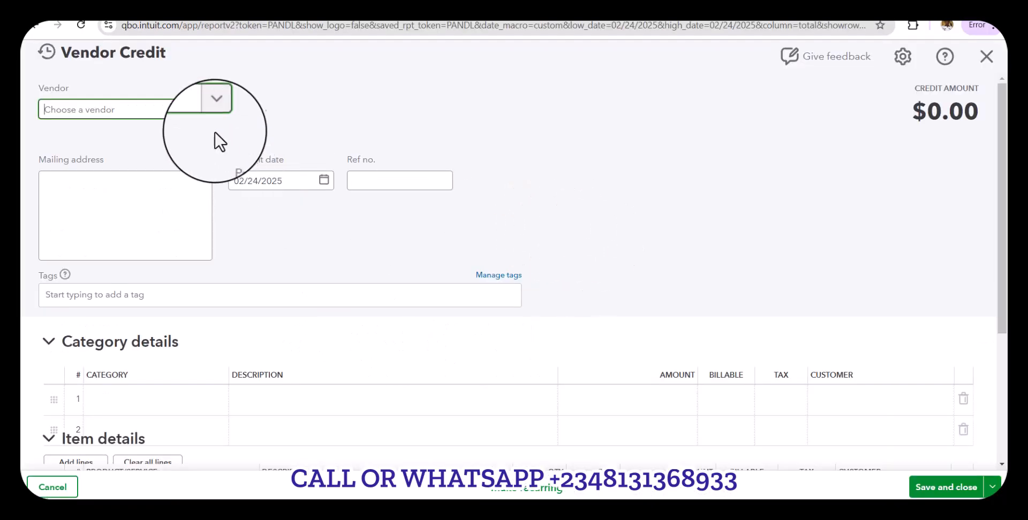
left_click(216, 109)
left_click(85, 182)
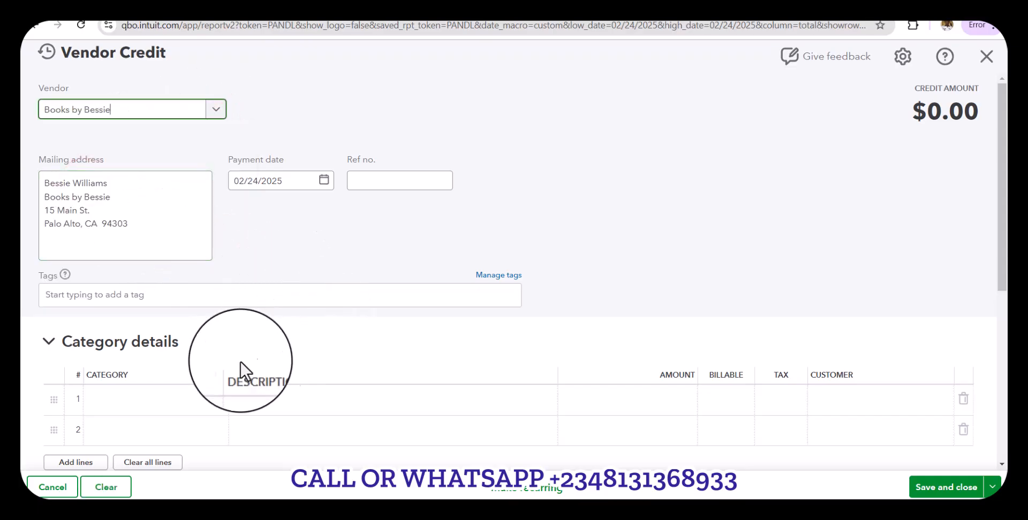
- Add a Disposal Fees category line of $700.00 to the vendor credit, and save and close it
left_click(191, 402)
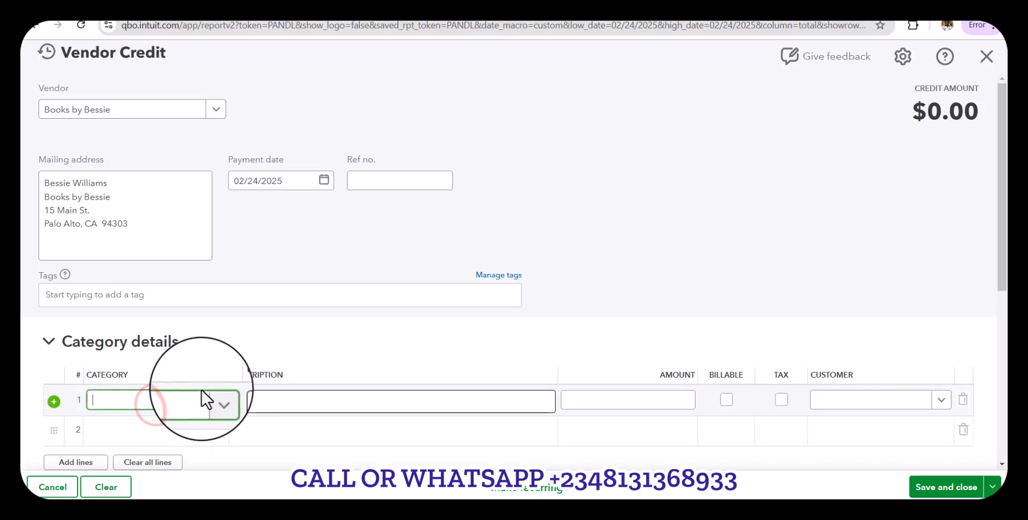
scroll(219, 370, "down", 3)
left_click(218, 269)
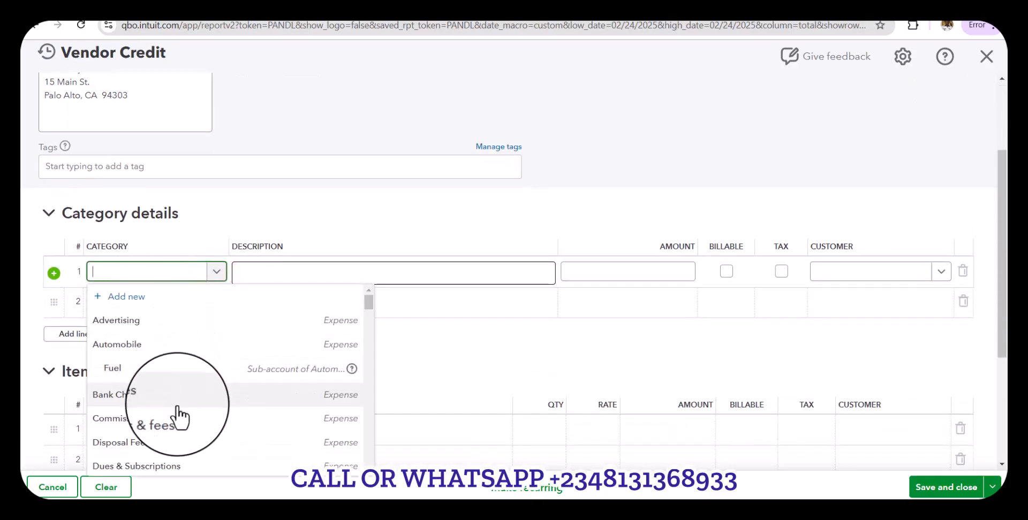
left_click(168, 442)
left_click(651, 270)
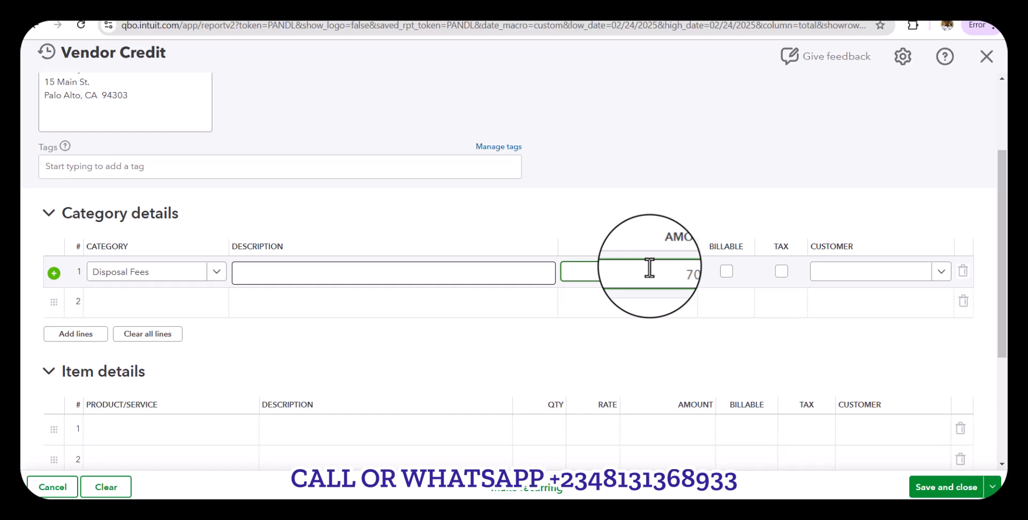
left_click(436, 272)
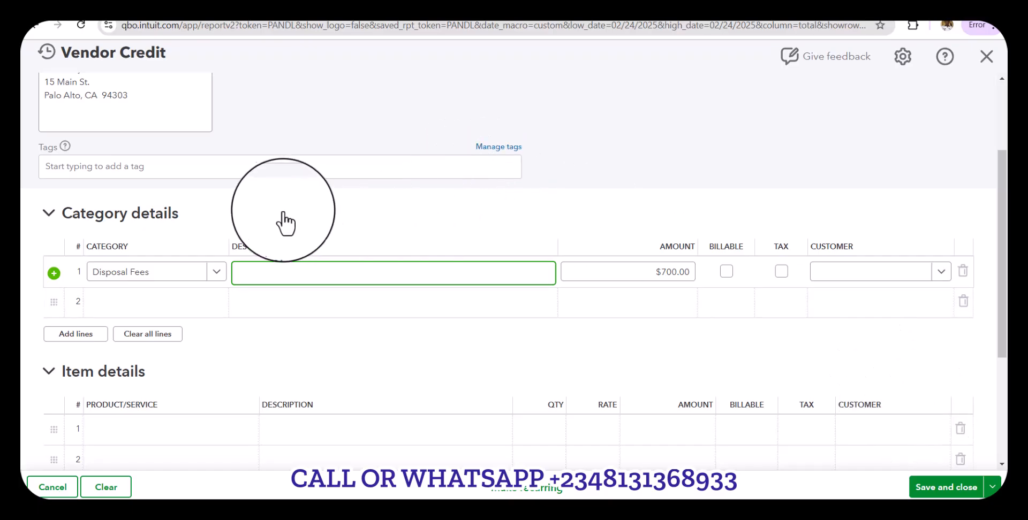
scroll(228, 144, "up", 3)
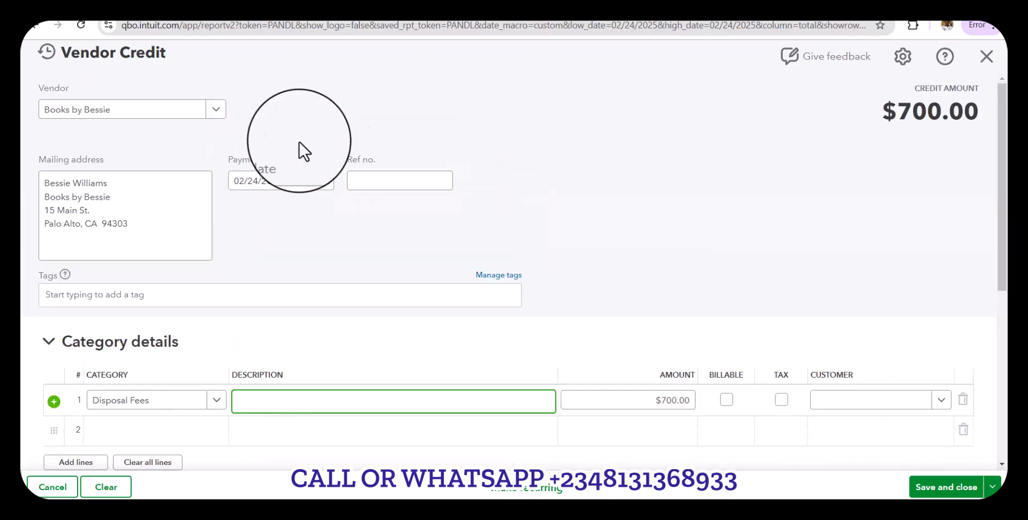
left_click(932, 488)
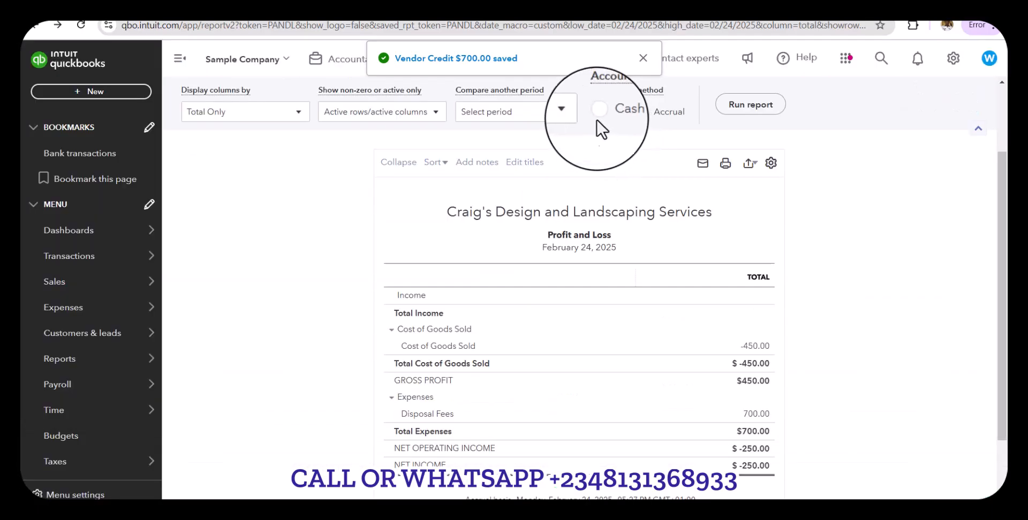
- Review the Cost of Goods Sold and Disposal Fees lines in the refreshed Profit and Loss report
left_click(597, 236)
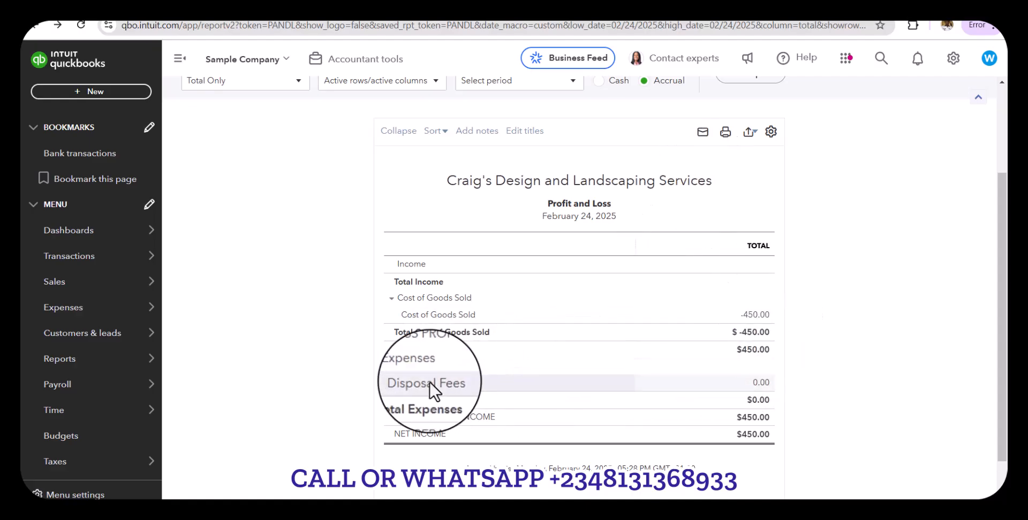
scroll(757, 391, "up", 3)
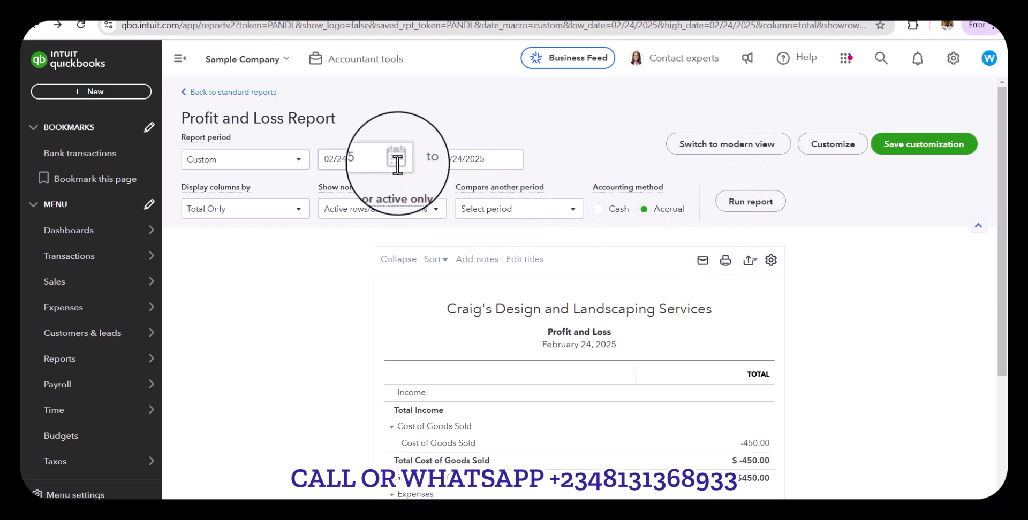
scroll(471, 214, "down", 3)
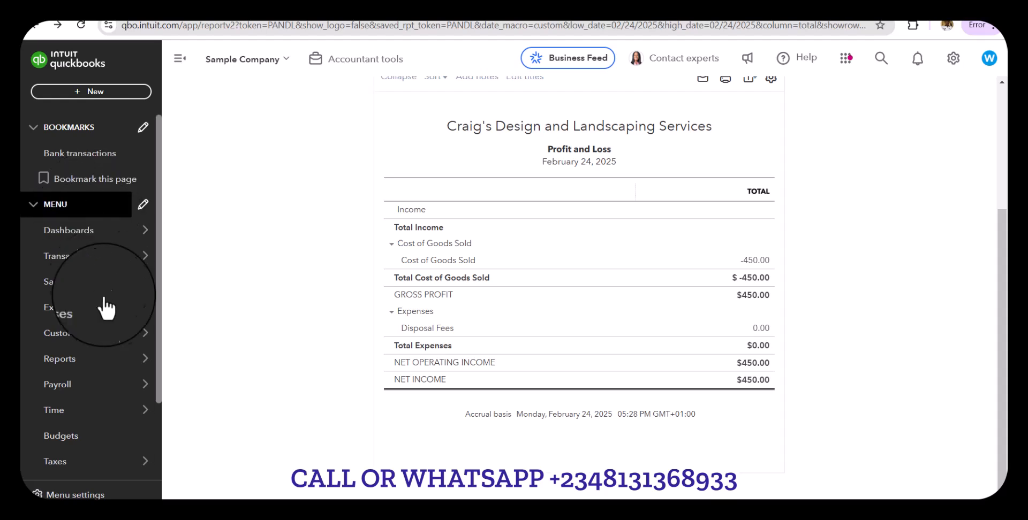
- Open the Balance Sheet from the standard reports and examine its assets, Accounts Payable and equity balances
mouse_move(107, 370)
left_click(199, 360)
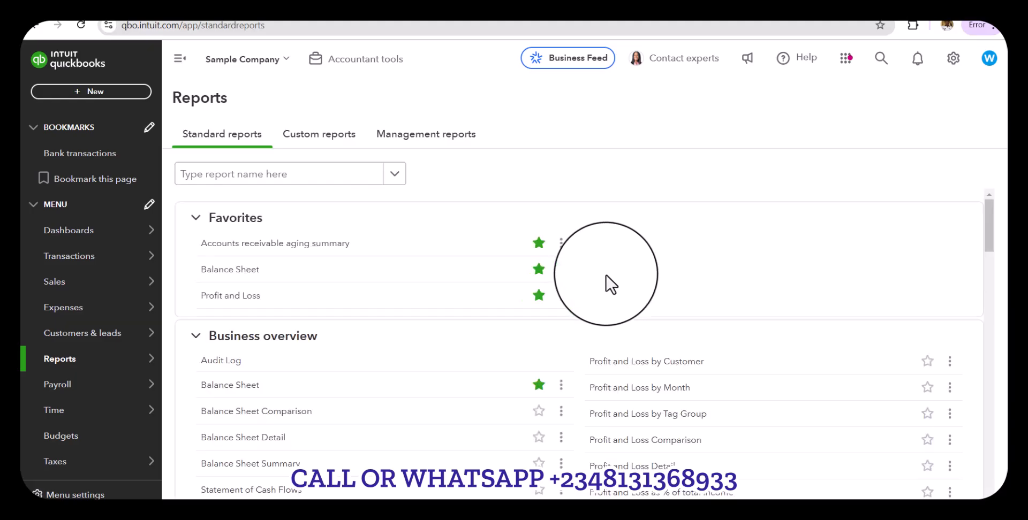
left_click(224, 284)
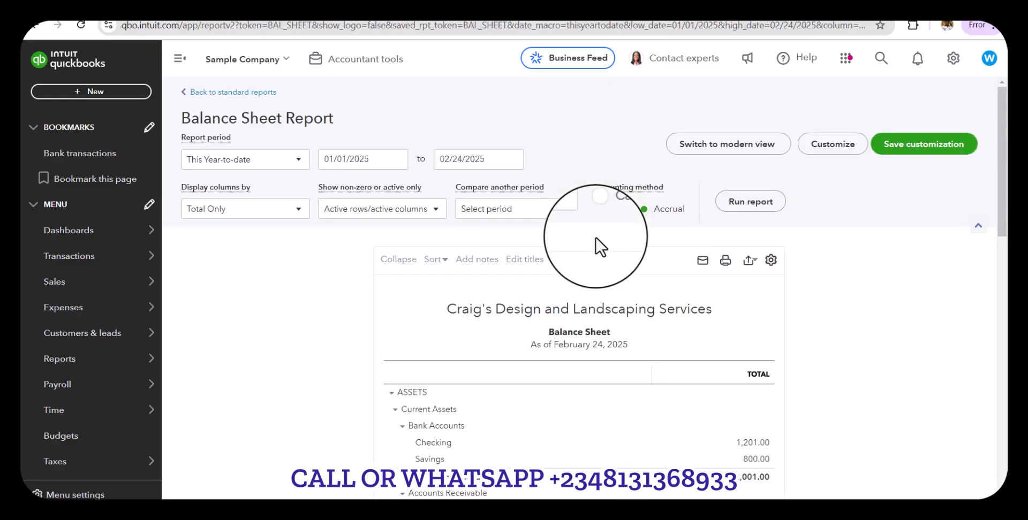
scroll(523, 422, "down", 6)
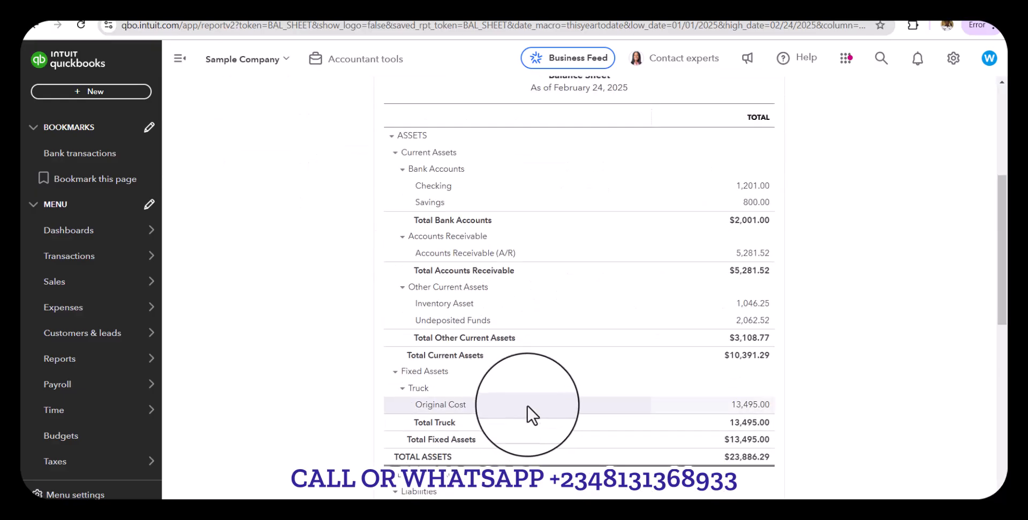
scroll(532, 417, "down", 4)
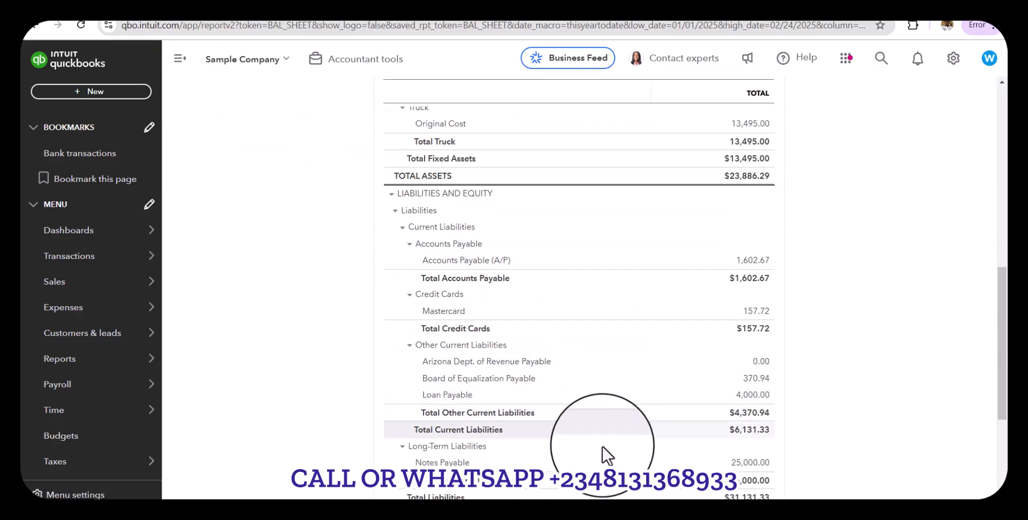
scroll(624, 459, "down", 1)
scroll(619, 447, "down", 3)
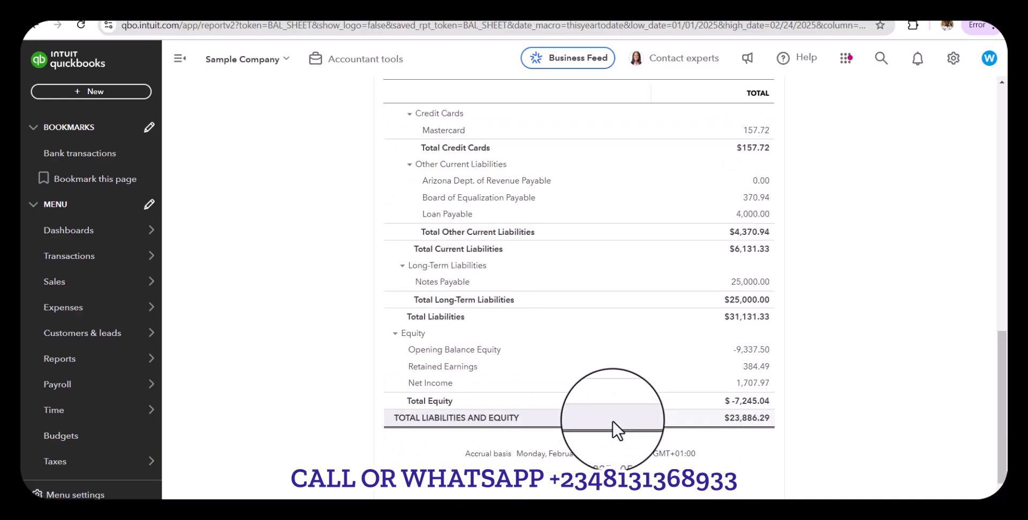
scroll(618, 432, "up", 4)
scroll(616, 428, "up", 1)
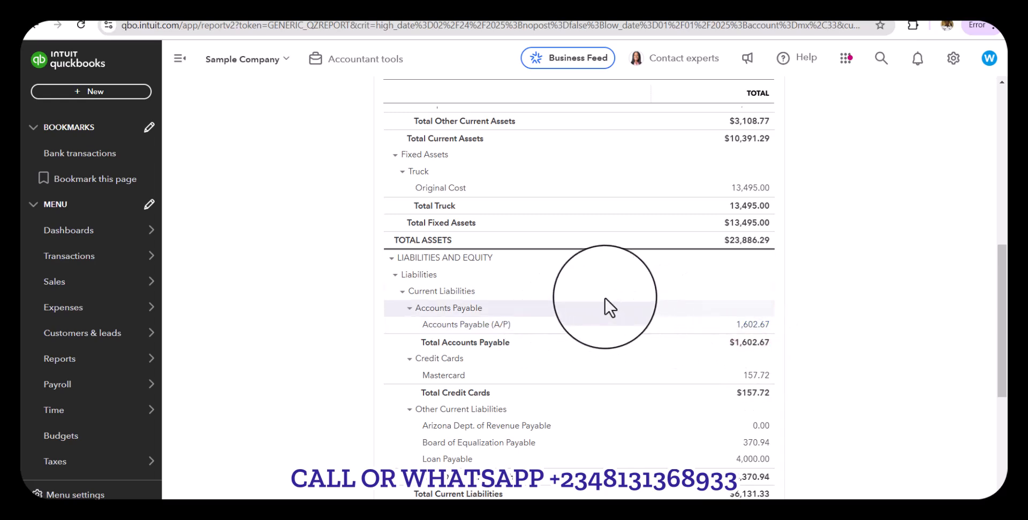
- Open the transactions behind Total Accounts Payable and compare the 02/24/2025 bills with the vendor credits by split account, amount and balance
left_click(749, 343)
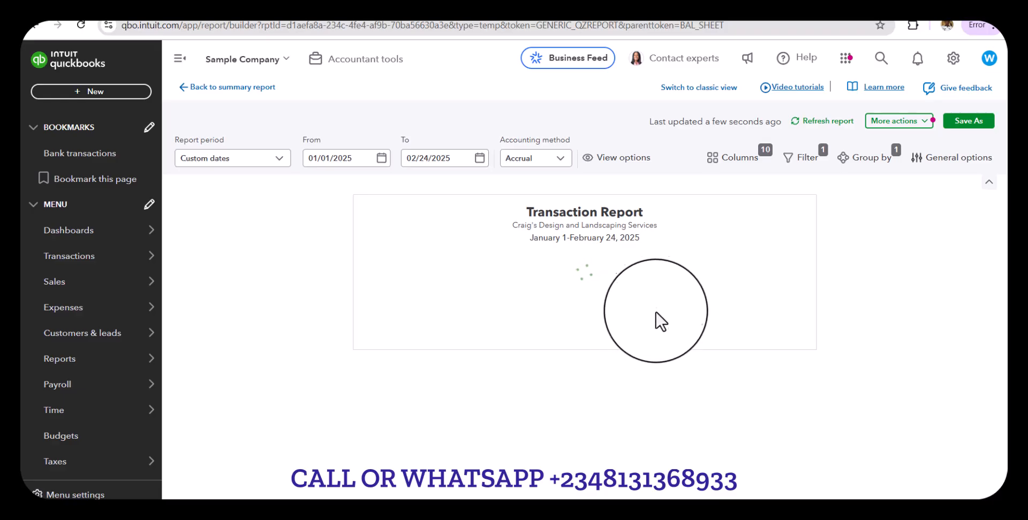
left_click(592, 232)
scroll(659, 321, "down", 5)
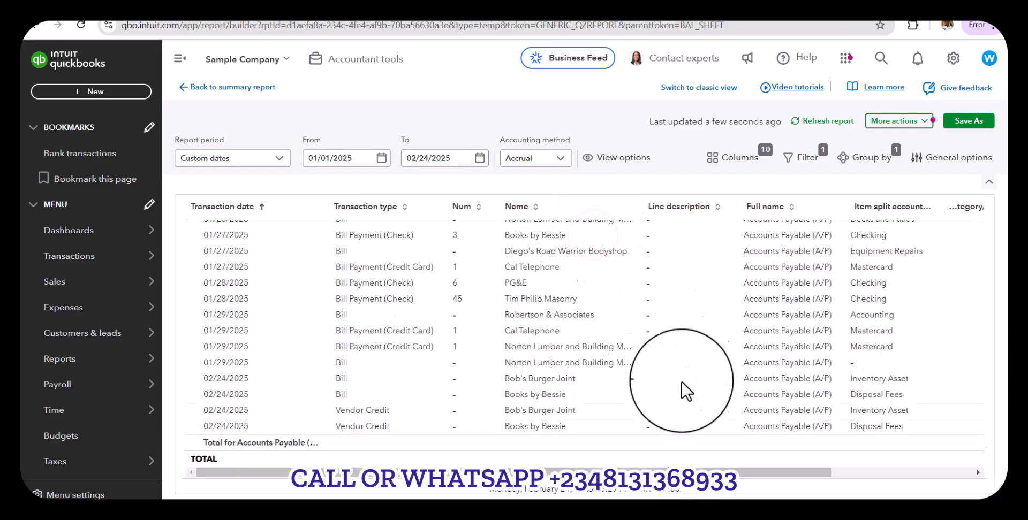
scroll(686, 375, "down", 1)
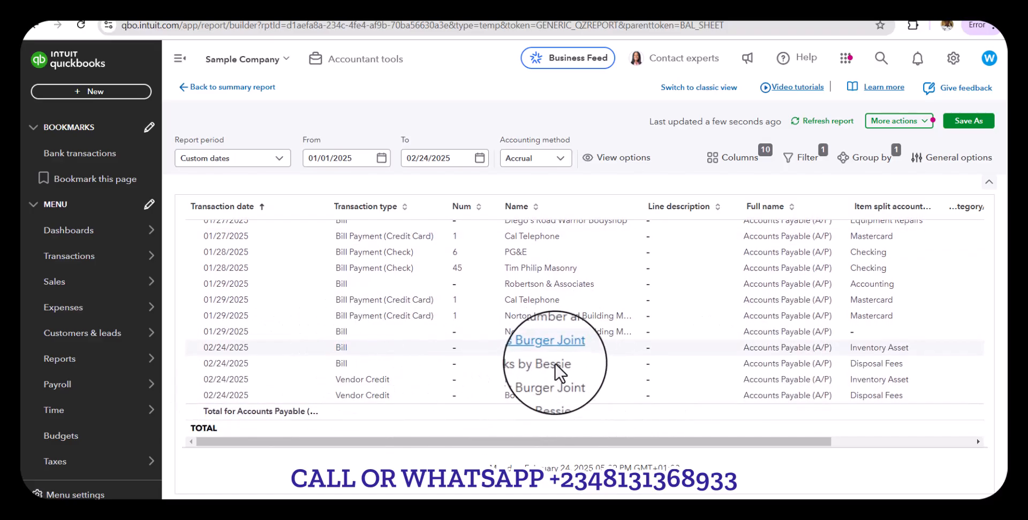
left_click(551, 441)
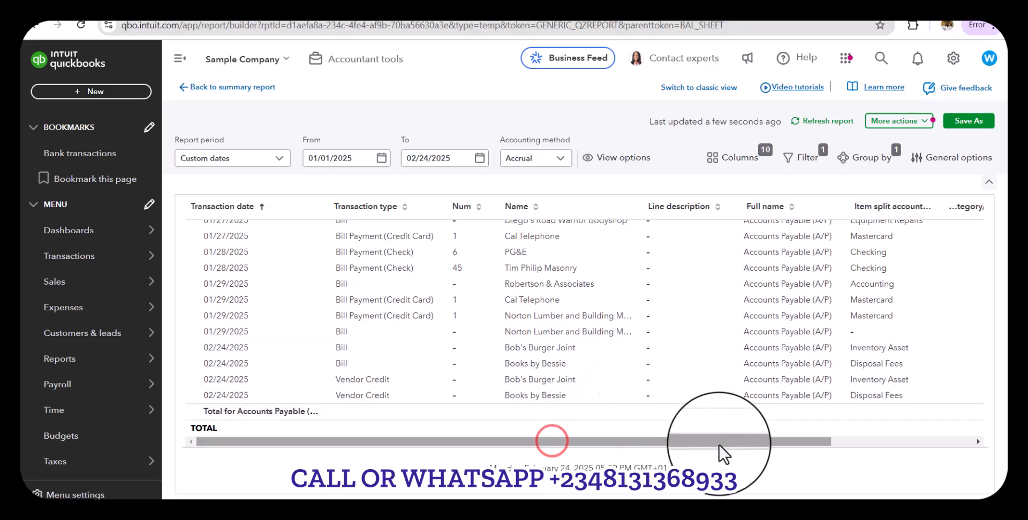
left_click(979, 444)
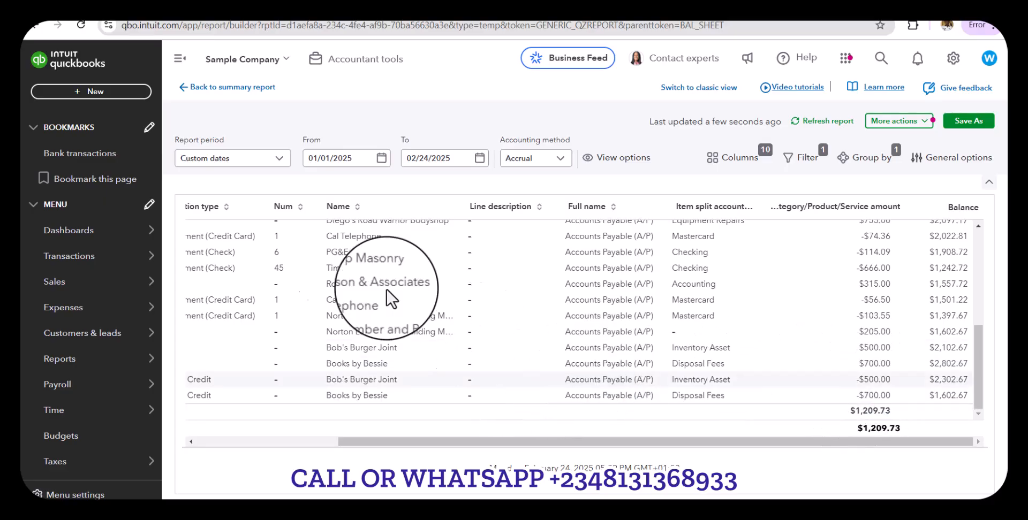
- Return to the Balance Sheet summary and review its asset totals and Accounts Payable balance
left_click(183, 88)
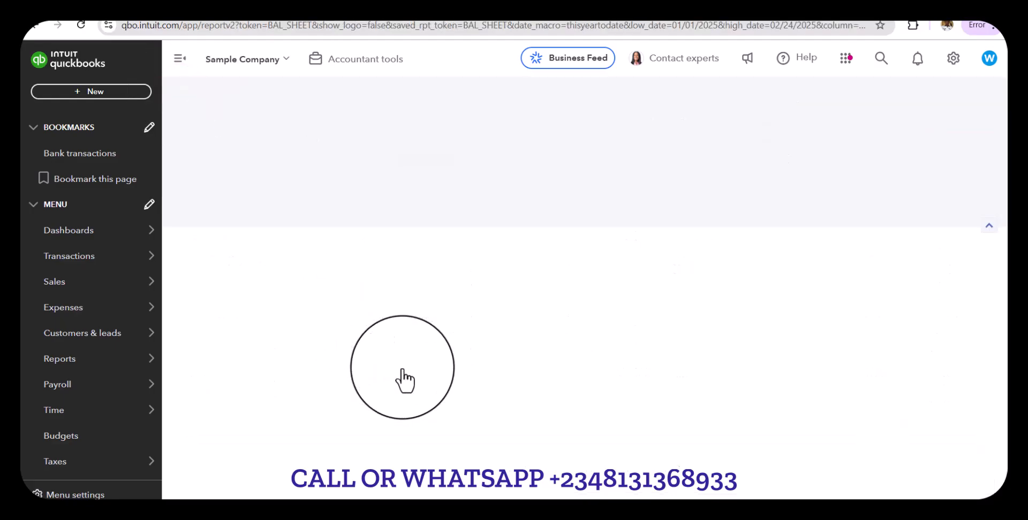
scroll(402, 380, "down", 10)
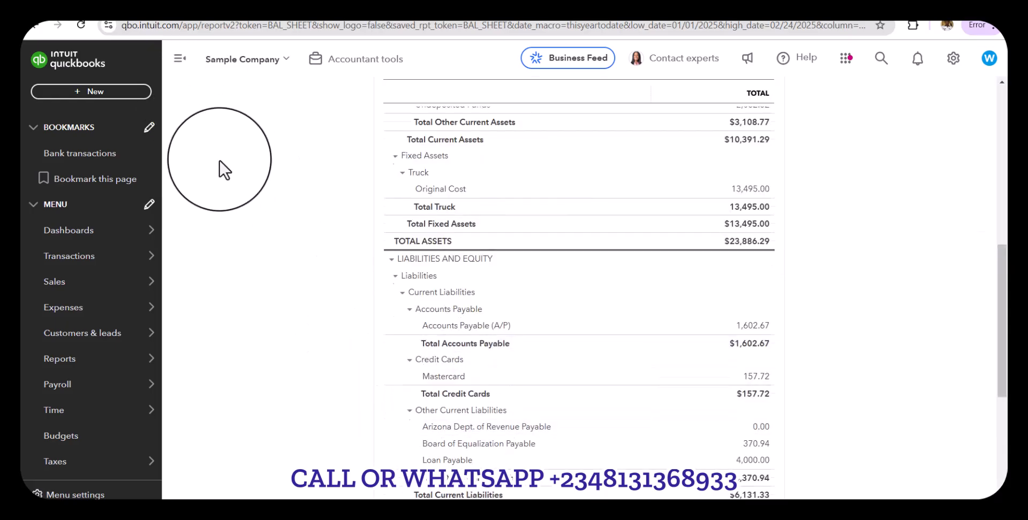
scroll(185, 137, "up", 5)
scroll(214, 150, "up", 4)
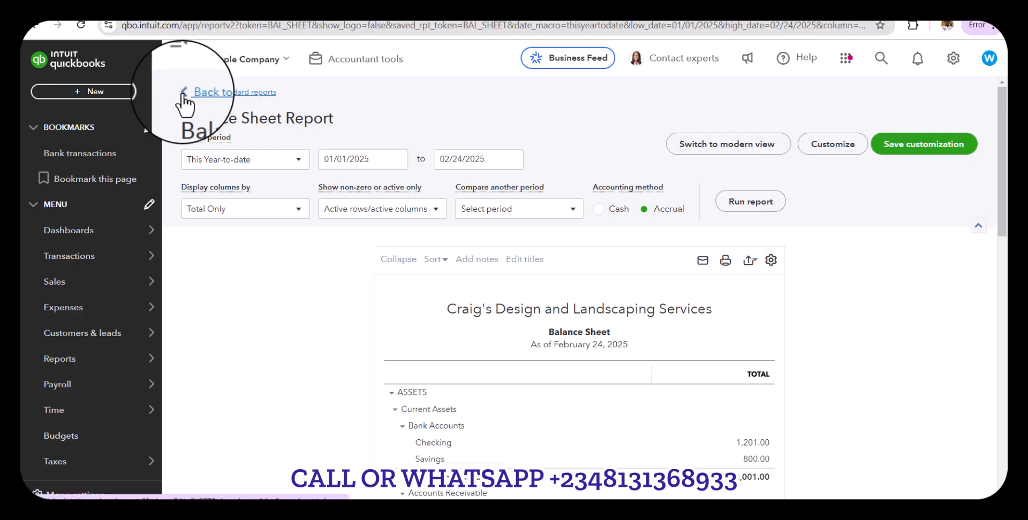
- Open the Inventory Valuation Detail report from the standard reports and examine the Pump item's bill and vendor credit lines
left_click(183, 92)
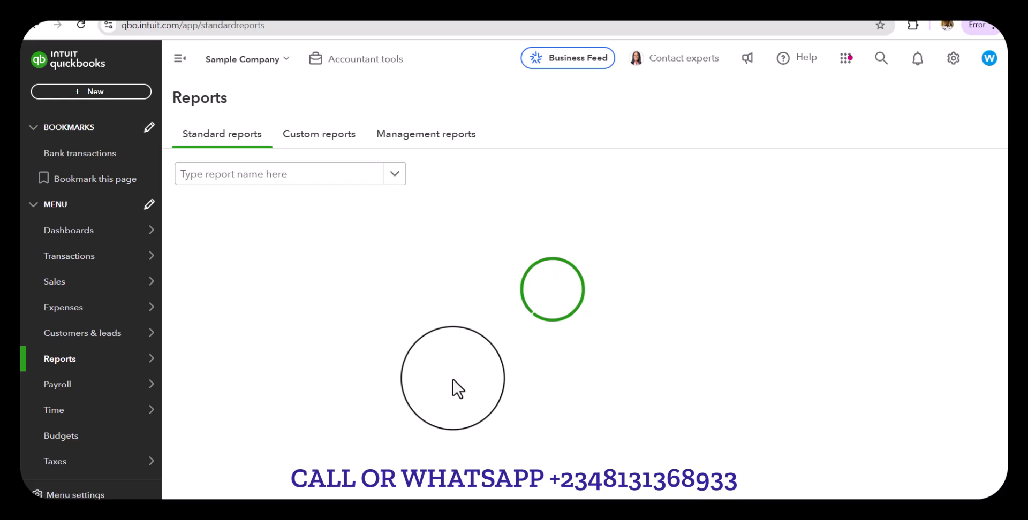
scroll(466, 387, "down", 10)
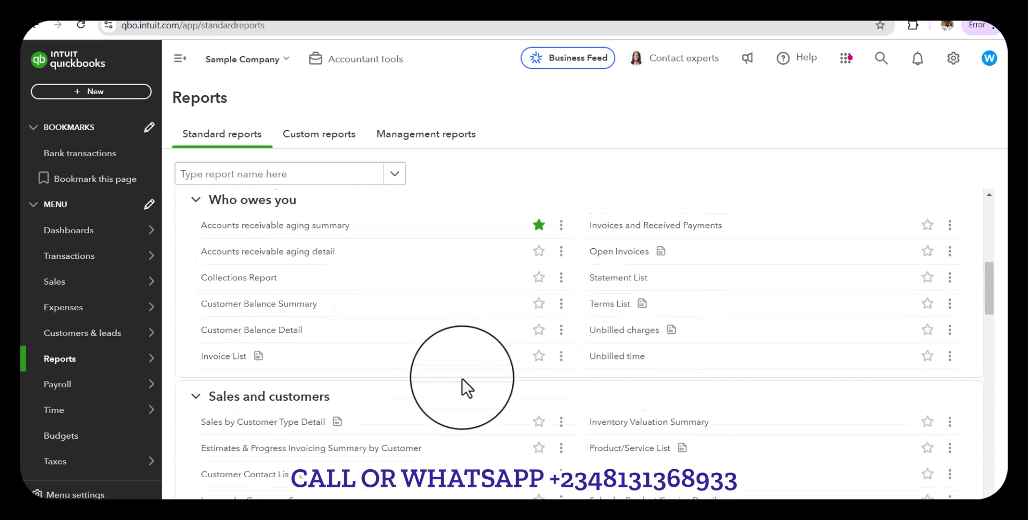
scroll(466, 387, "down", 8)
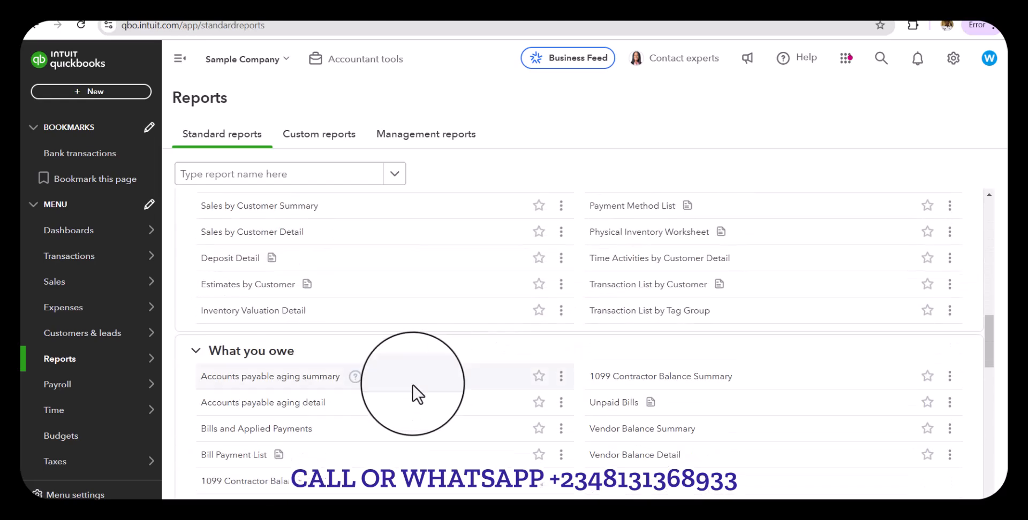
left_click(231, 310)
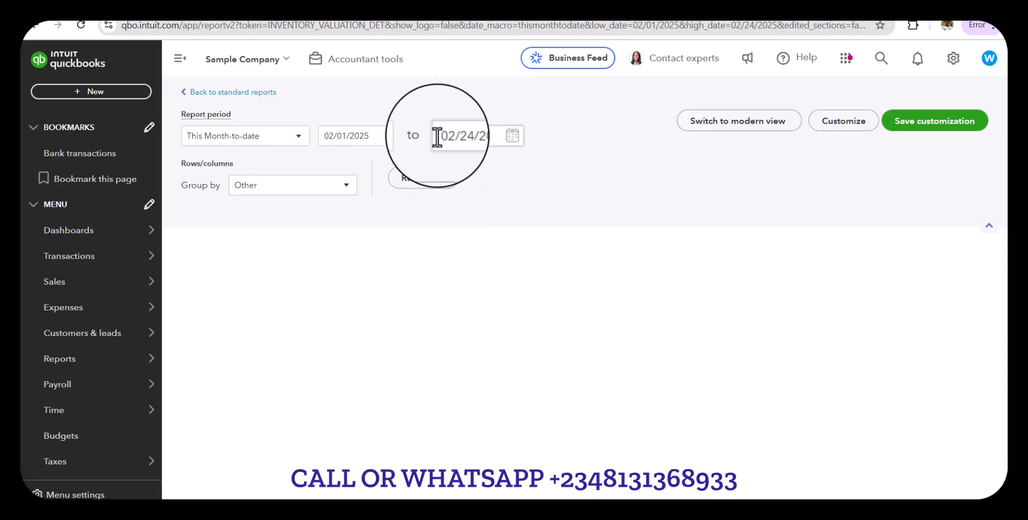
scroll(544, 399, "down", 3)
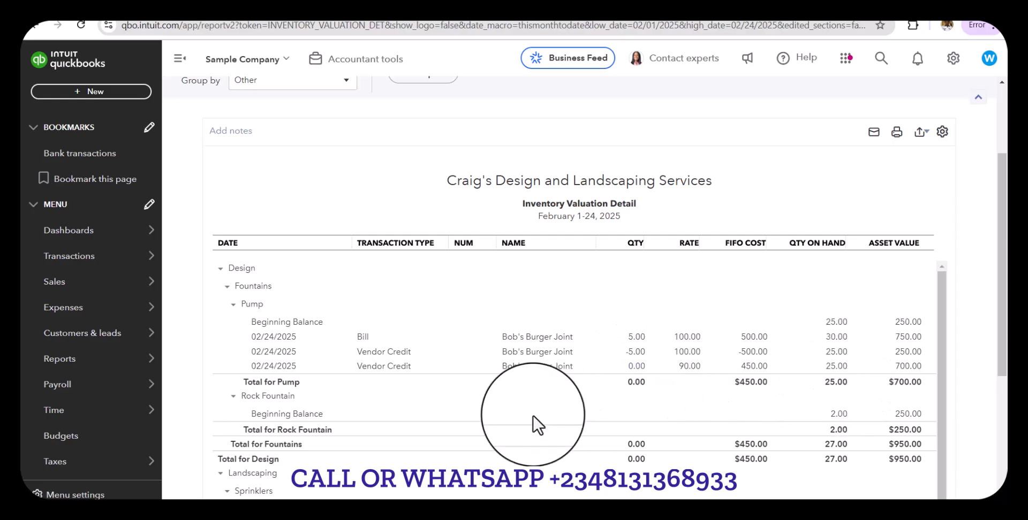
scroll(535, 416, "down", 1)
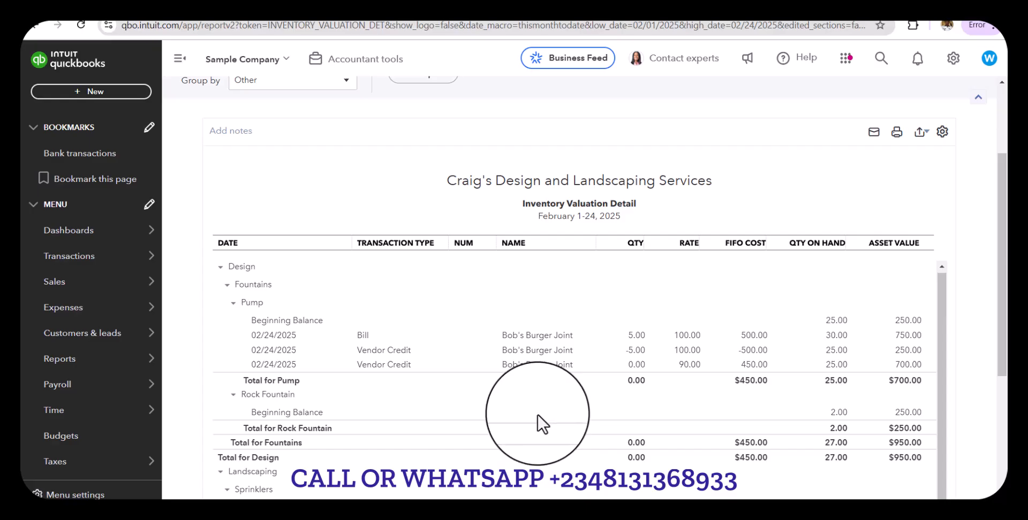